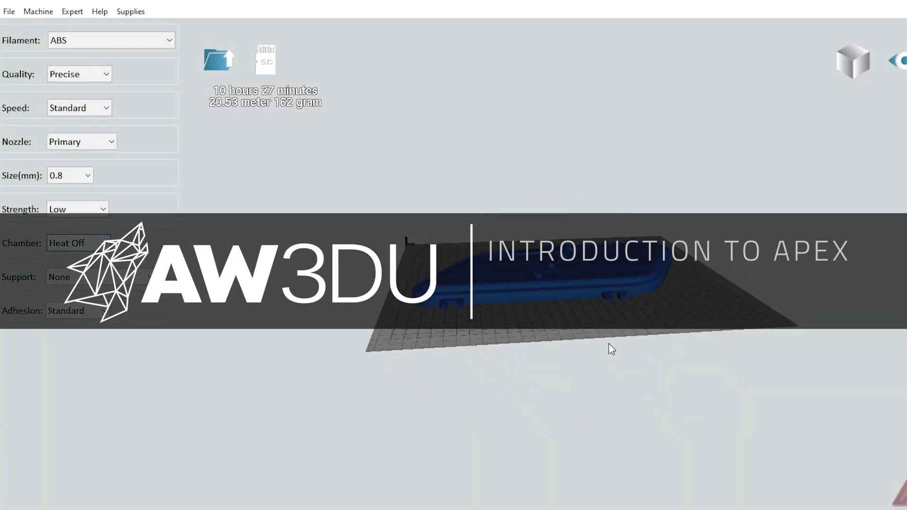
{"action": "mouse_move", "coordinate": [612, 349]}
{"action": "right_mouse_down"}
{"action": "mouse_move", "coordinate": [594, 345]}
{"action": "mouse_move", "coordinate": [531, 364]}
{"action": "mouse_move", "coordinate": [620, 363]}
{"action": "right_mouse_up"}
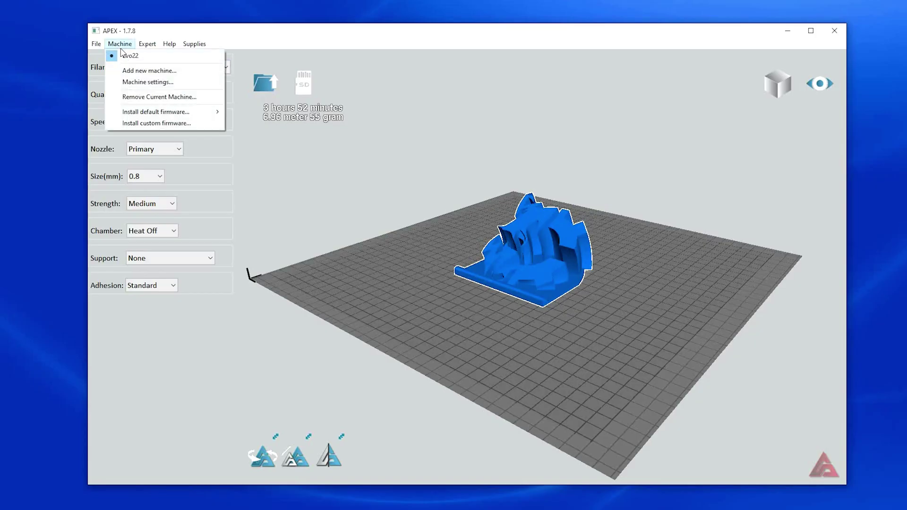
Add a new machine with the configuration wizard, choosing the Evo Series and the Evo printer type.
{"action": "left_click", "coordinate": [136, 71]}
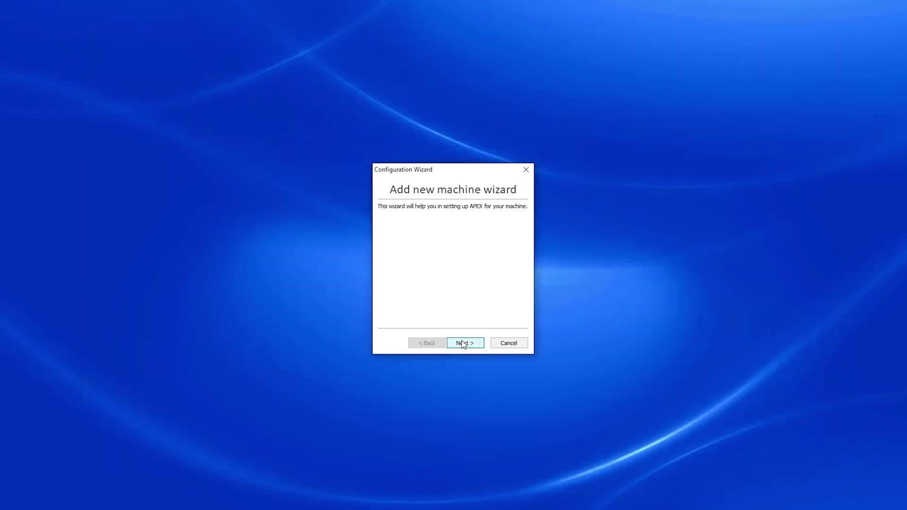
{"action": "left_click", "coordinate": [462, 344]}
{"action": "left_click", "coordinate": [471, 217]}
{"action": "left_click", "coordinate": [466, 231]}
{"action": "left_click", "coordinate": [472, 231]}
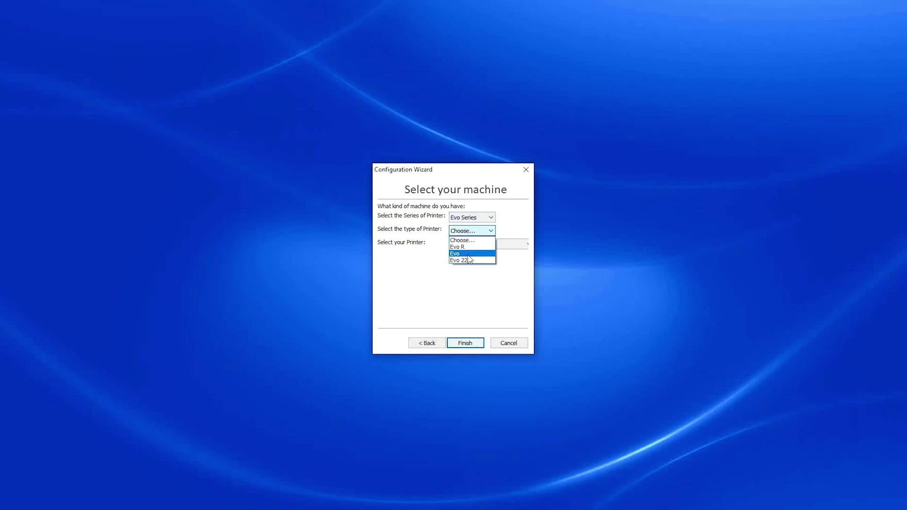
{"action": "left_click", "coordinate": [468, 255]}
{"action": "left_click", "coordinate": [473, 243]}
{"action": "left_click", "coordinate": [473, 250]}
{"action": "left_click", "coordinate": [471, 344]}
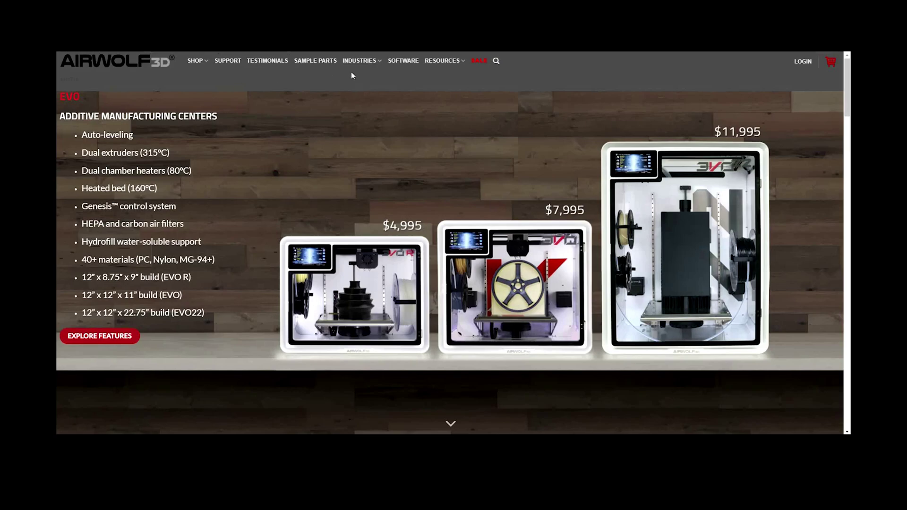
Get the new Apex version from Airwolf 3D and install it in C:\Program Files (x86)\Apex with Arduino drivers and STL file opening.
{"action": "left_click", "coordinate": [399, 64]}
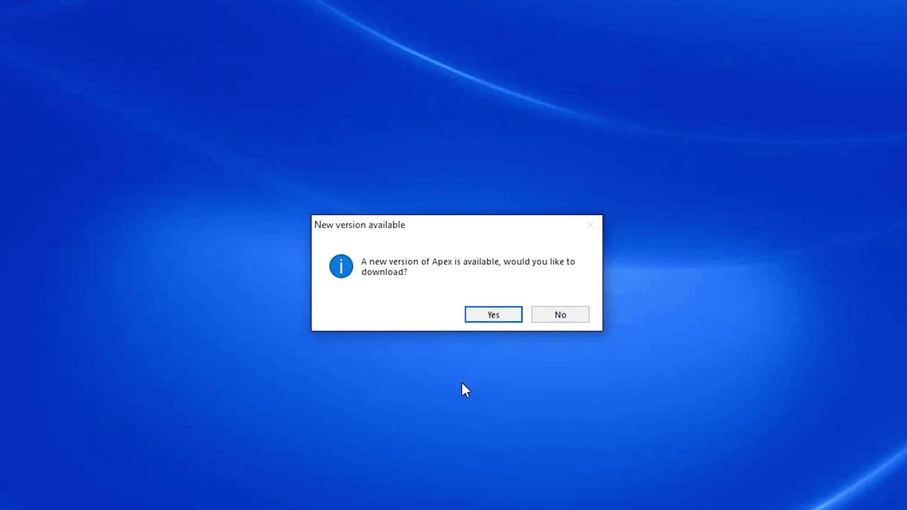
{"action": "left_click", "coordinate": [490, 313]}
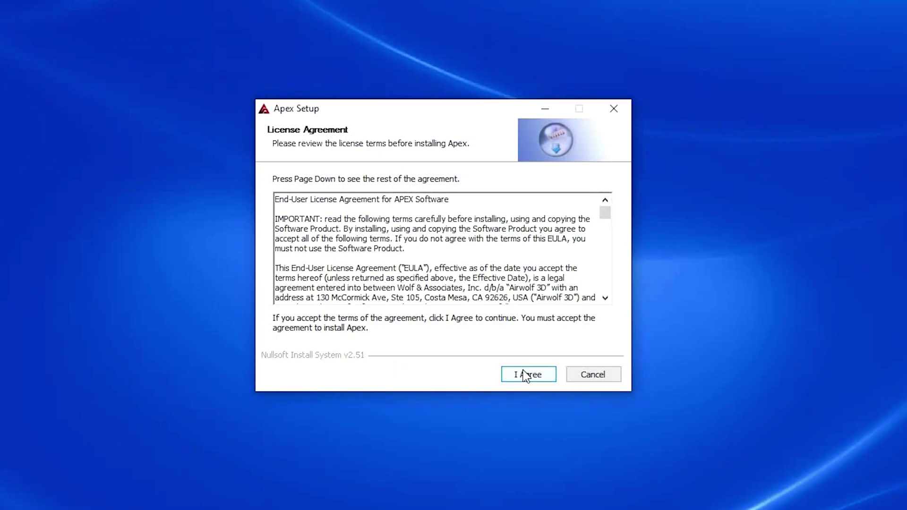
{"action": "left_click", "coordinate": [526, 375]}
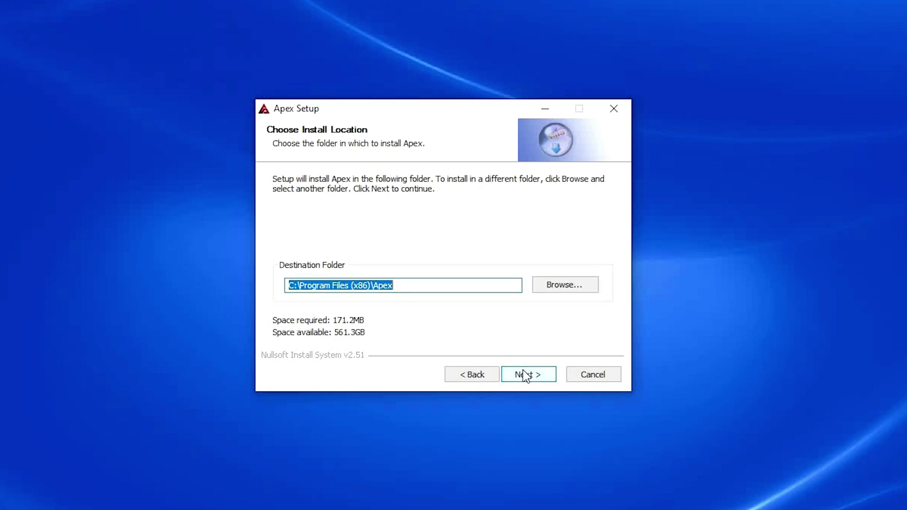
{"action": "left_click", "coordinate": [526, 376]}
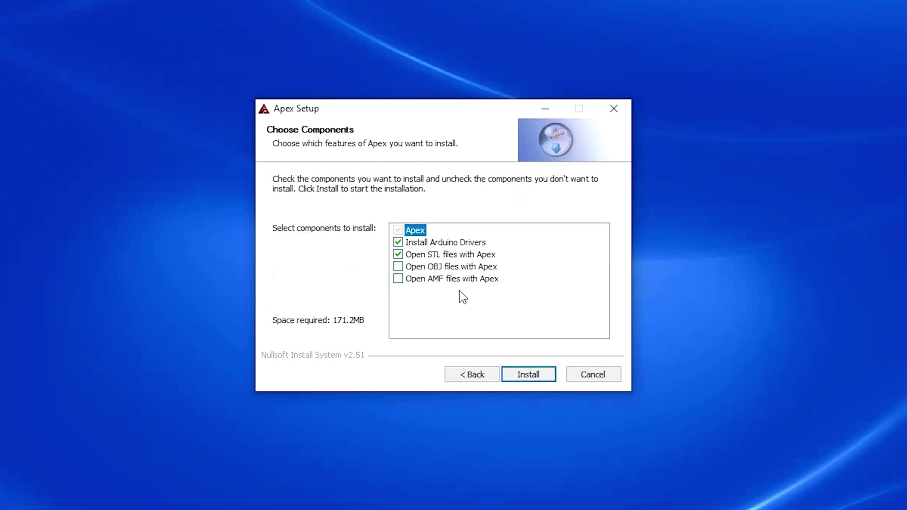
{"action": "left_click", "coordinate": [522, 379]}
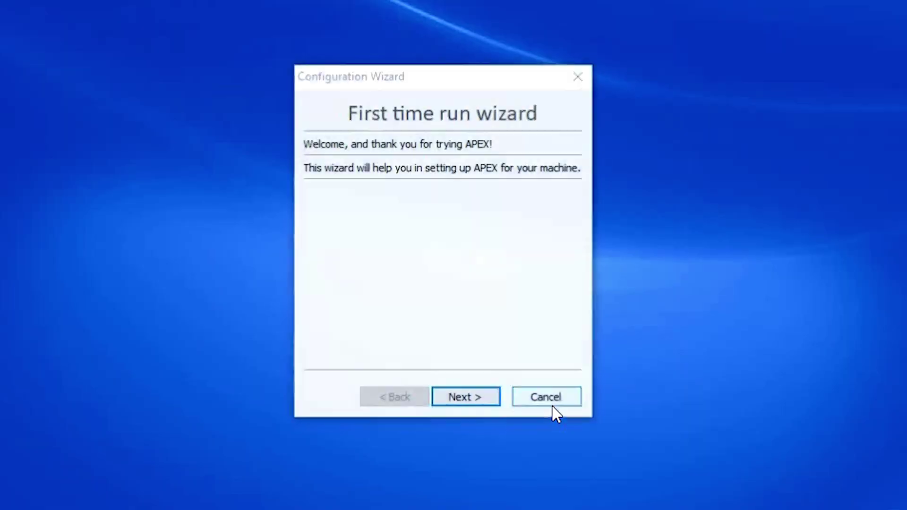
Set up the machine in the first-run wizard as Evo Series, type Evo 22, printer Evo 22, and dismiss the welcome message.
{"action": "left_click", "coordinate": [470, 402]}
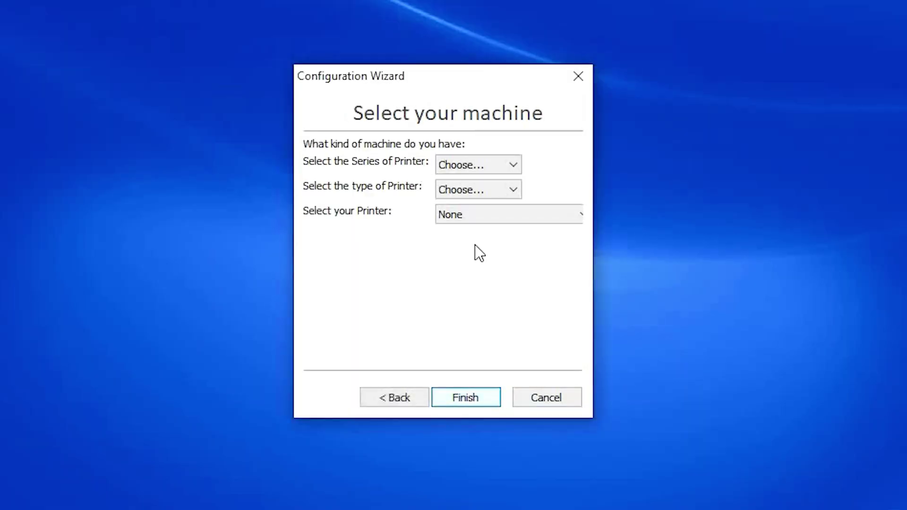
{"action": "left_click", "coordinate": [515, 165]}
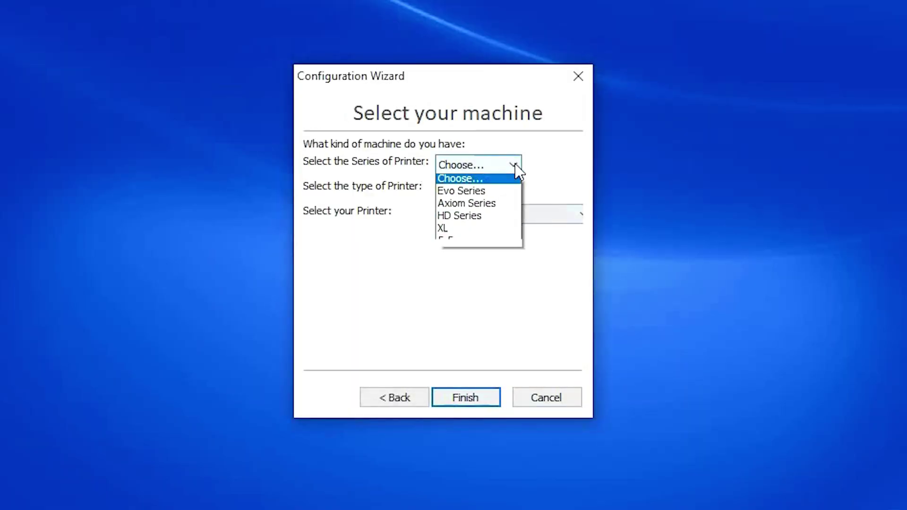
{"action": "left_click", "coordinate": [483, 192]}
{"action": "left_click", "coordinate": [514, 190]}
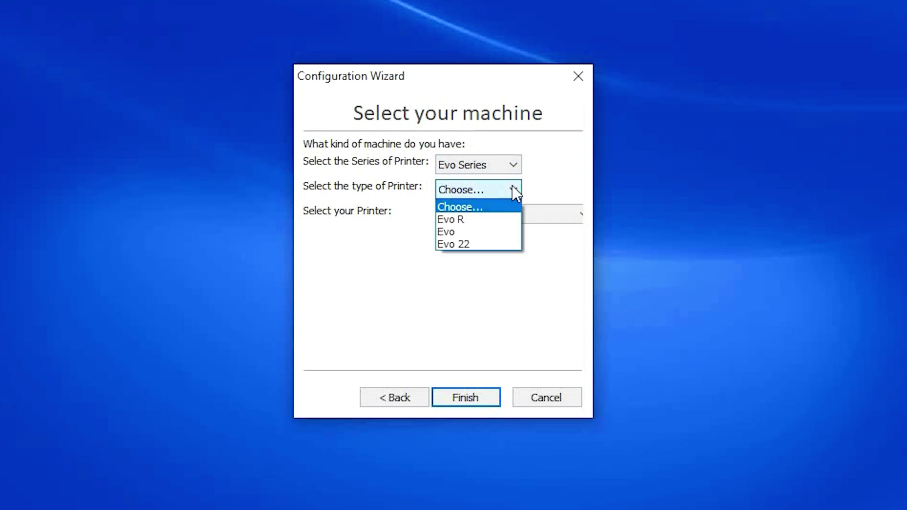
{"action": "left_click", "coordinate": [479, 245]}
{"action": "left_click", "coordinate": [573, 216]}
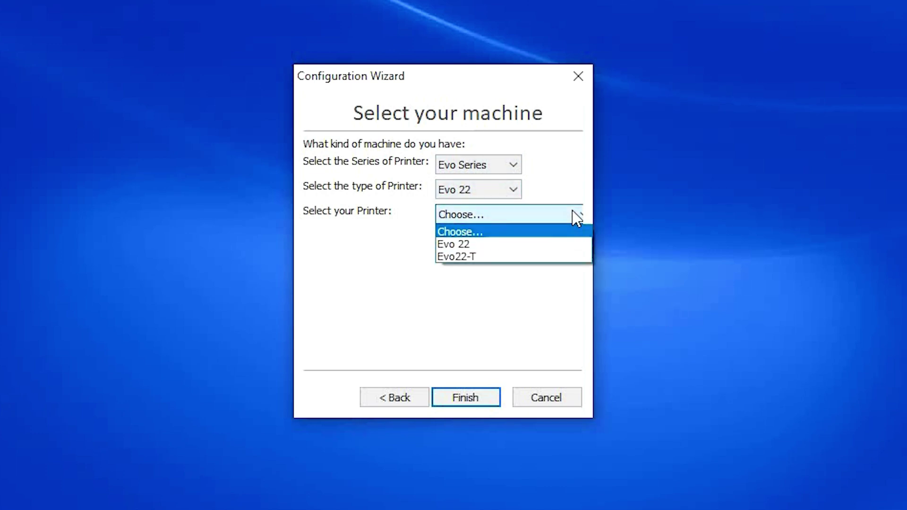
{"action": "left_click", "coordinate": [554, 246]}
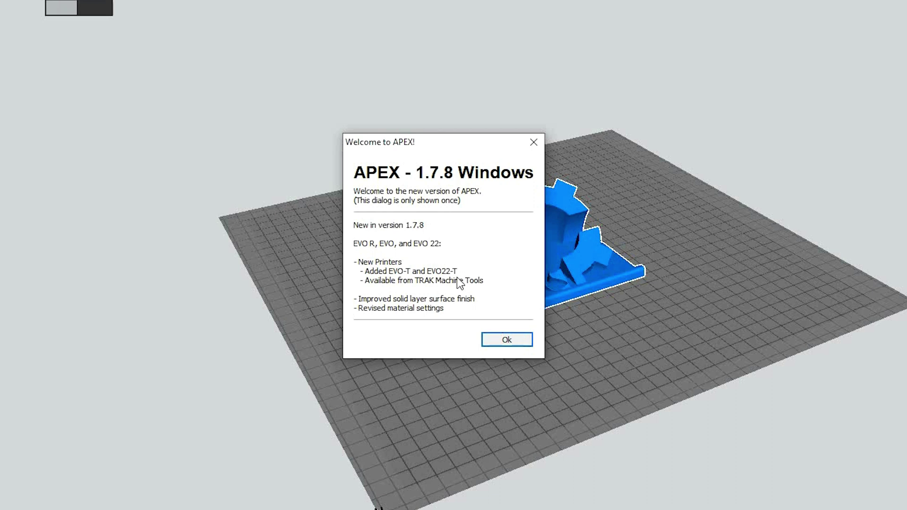
{"action": "left_click", "coordinate": [496, 340]}
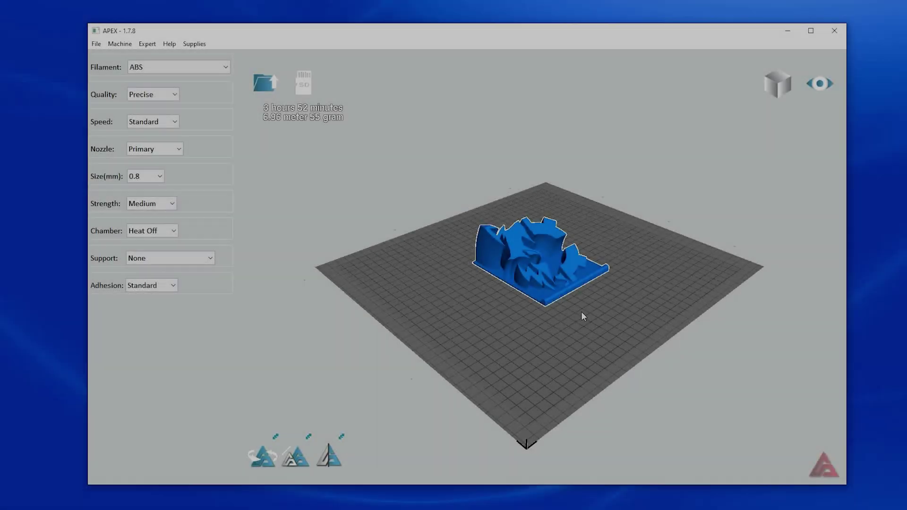
Rotate the wolf-head model slightly on the build plate using the Rotate tool.
{"action": "scroll", "coordinate": [581, 317], "scroll_direction": "up", "scroll_amount": 3}
{"action": "left_click_drag", "start_coordinate": [614, 312], "coordinate": [571, 315]}
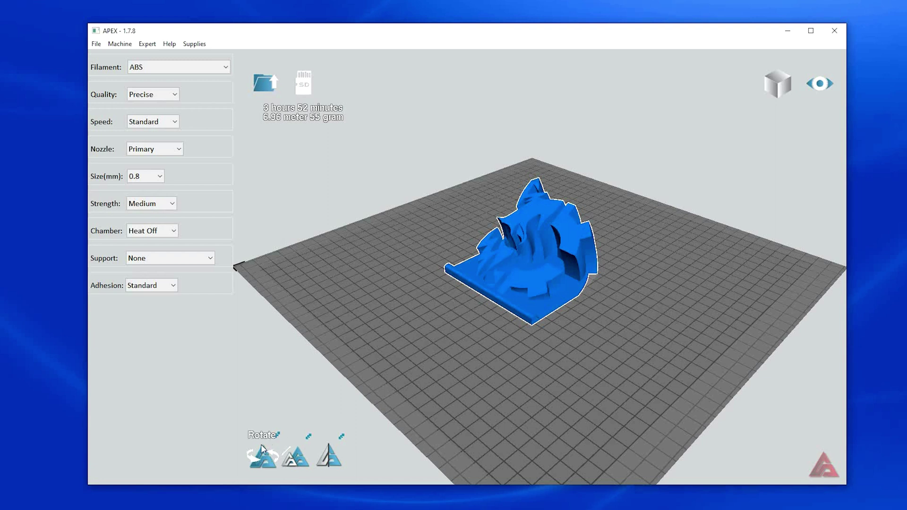
{"action": "left_click", "coordinate": [260, 457]}
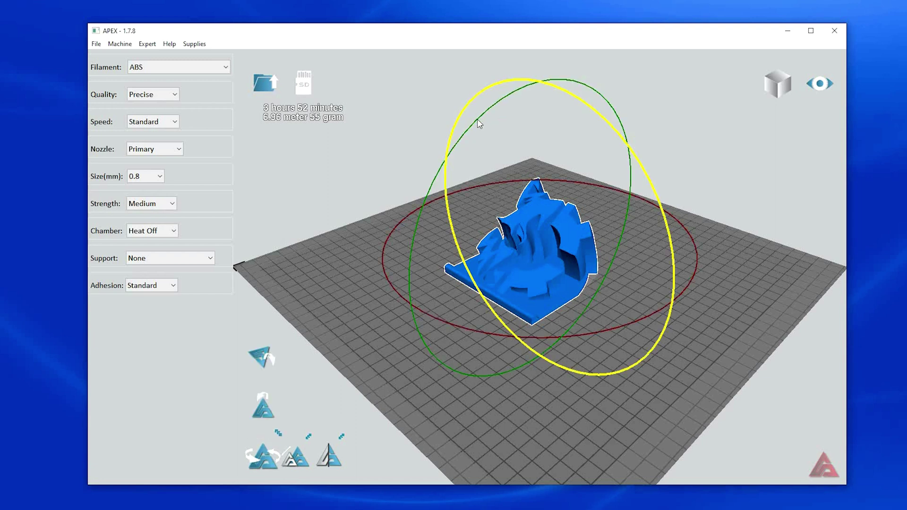
{"action": "left_click_drag", "start_coordinate": [480, 124], "coordinate": [484, 143]}
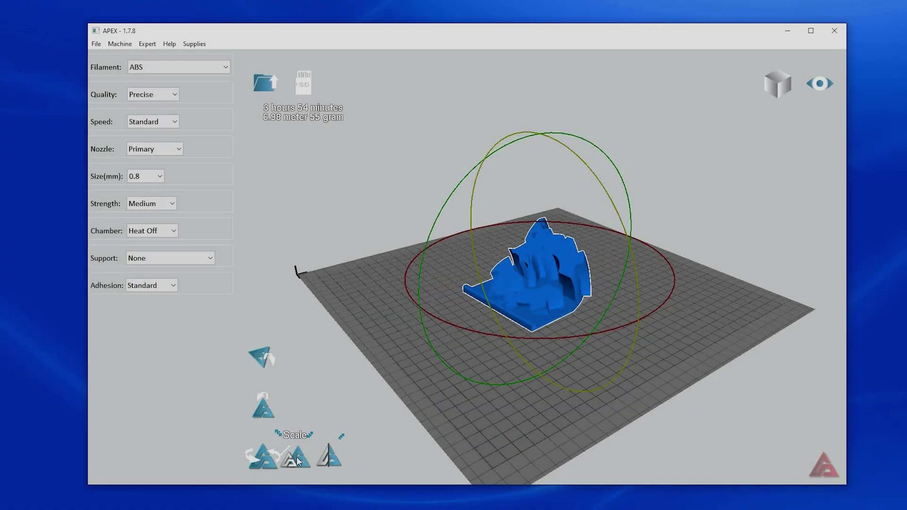
Scale the wolf-head model down uniformly to 0.5 using the Scale tool.
{"action": "left_click", "coordinate": [297, 458]}
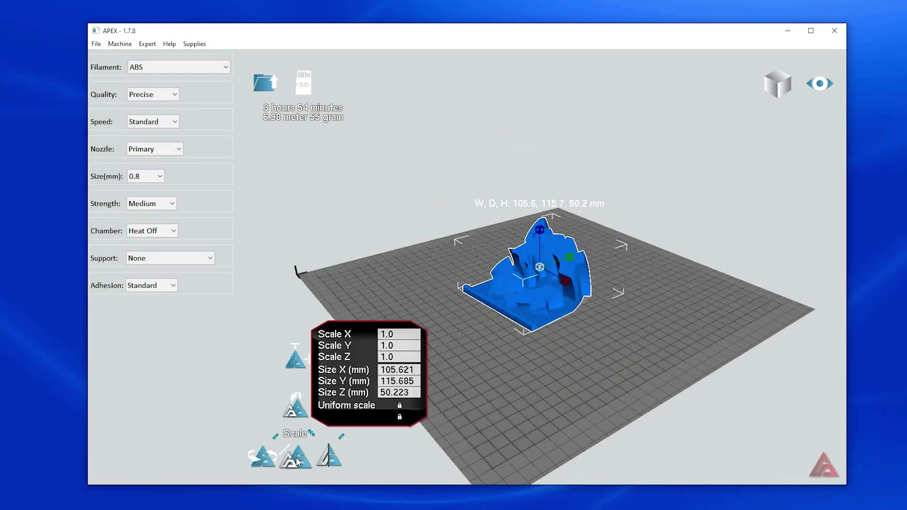
{"action": "left_click", "coordinate": [406, 337]}
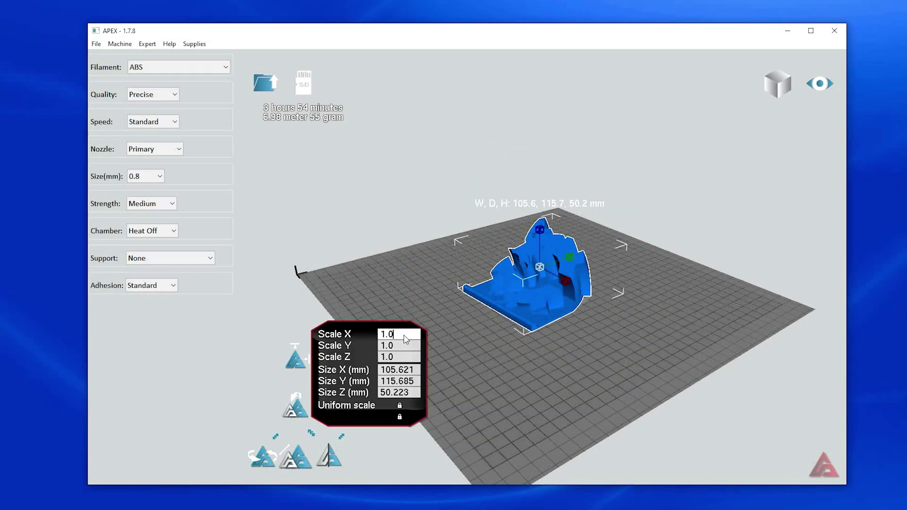
{"action": "type", "text": "5"}
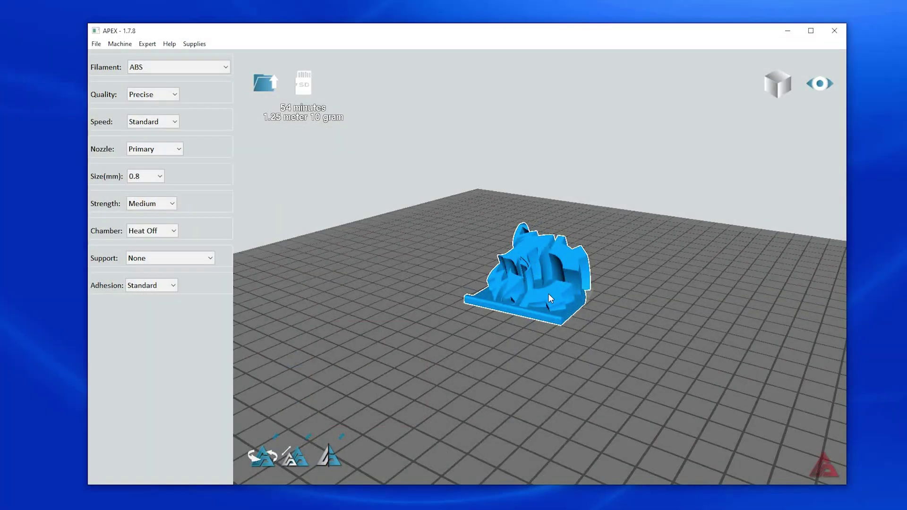
Multiply the scaled wolf-head model on the build plate with 4 copies.
{"action": "right_click", "coordinate": [548, 293]}
{"action": "left_click", "coordinate": [580, 323]}
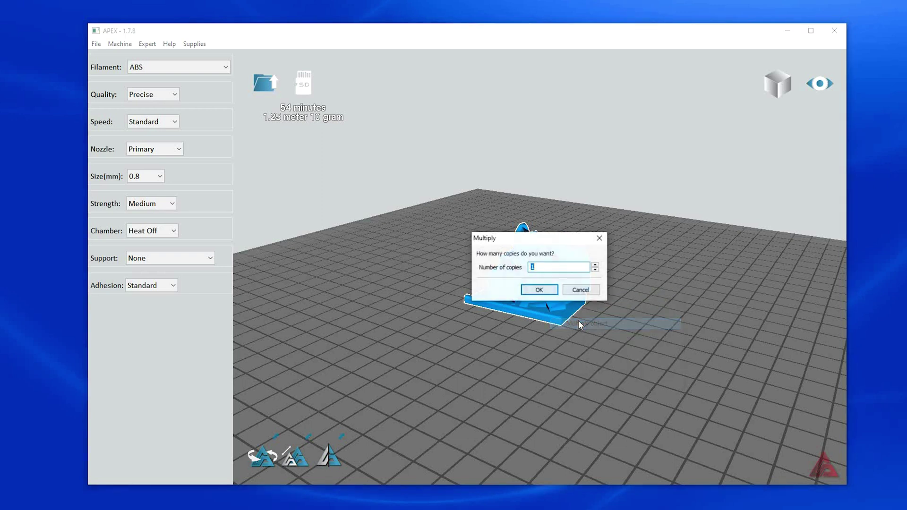
{"action": "left_click", "coordinate": [595, 265]}
{"action": "left_click", "coordinate": [596, 265]}
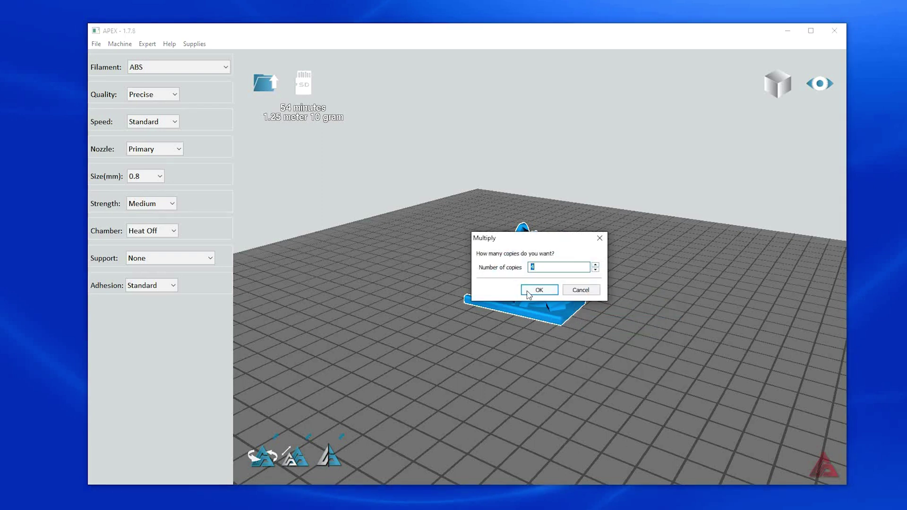
{"action": "left_click", "coordinate": [539, 289]}
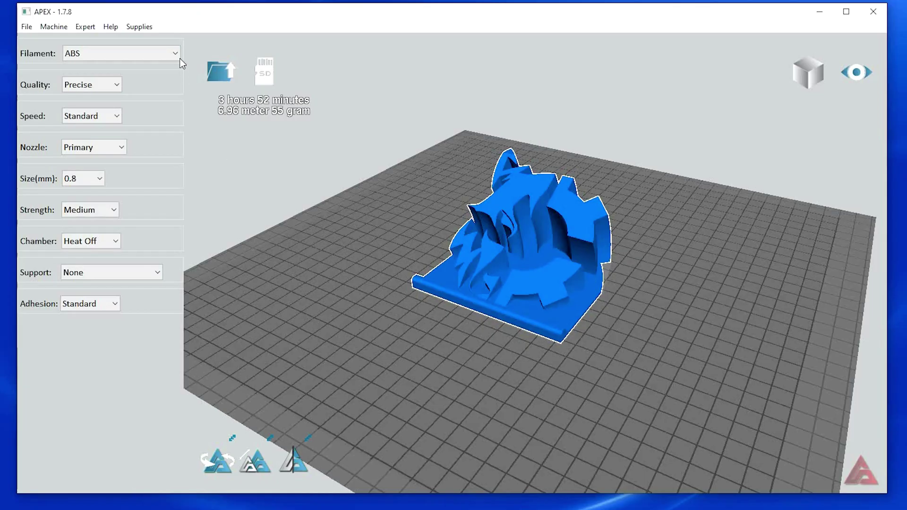
Select ABS as the filament and Precise as the print quality.
{"action": "left_click", "coordinate": [176, 55]}
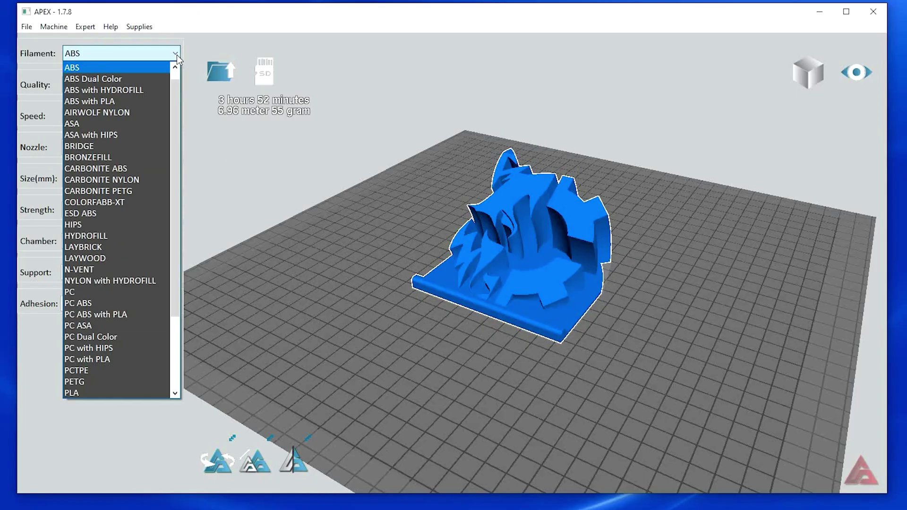
{"action": "left_click", "coordinate": [140, 68]}
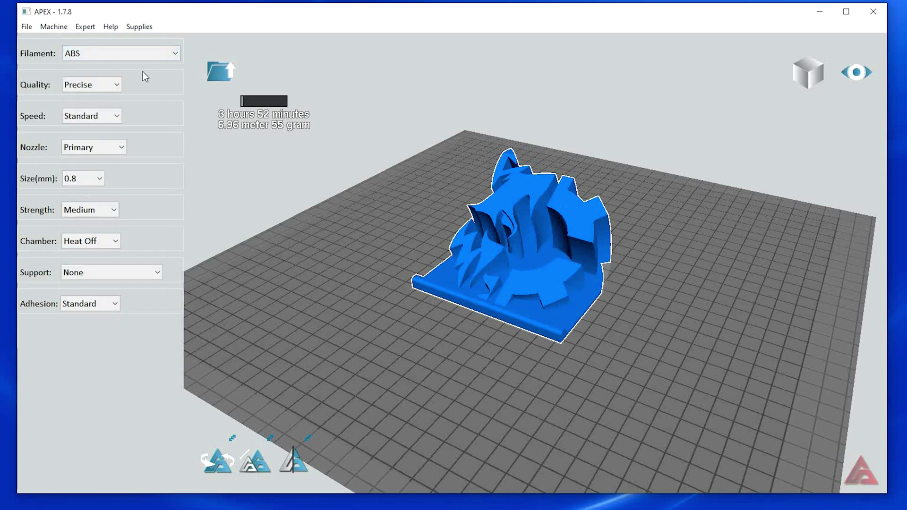
{"action": "left_click", "coordinate": [117, 85]}
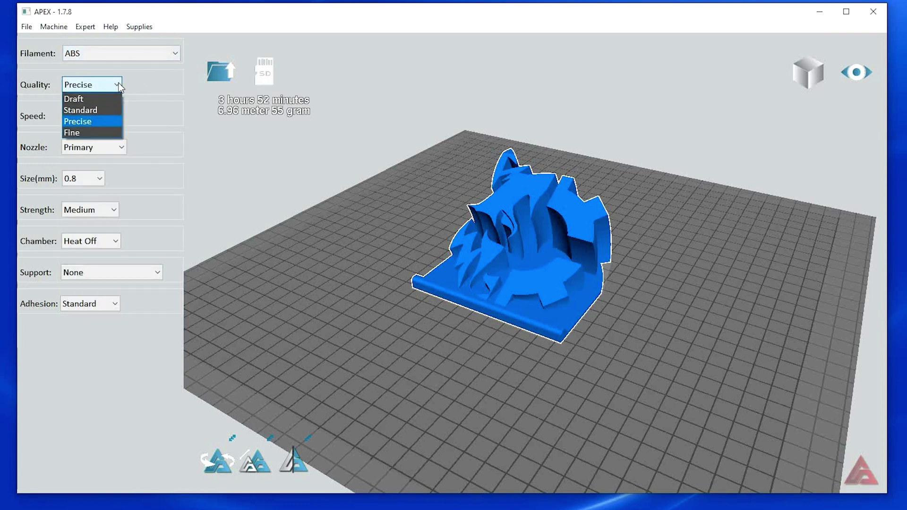
{"action": "left_click", "coordinate": [95, 120]}
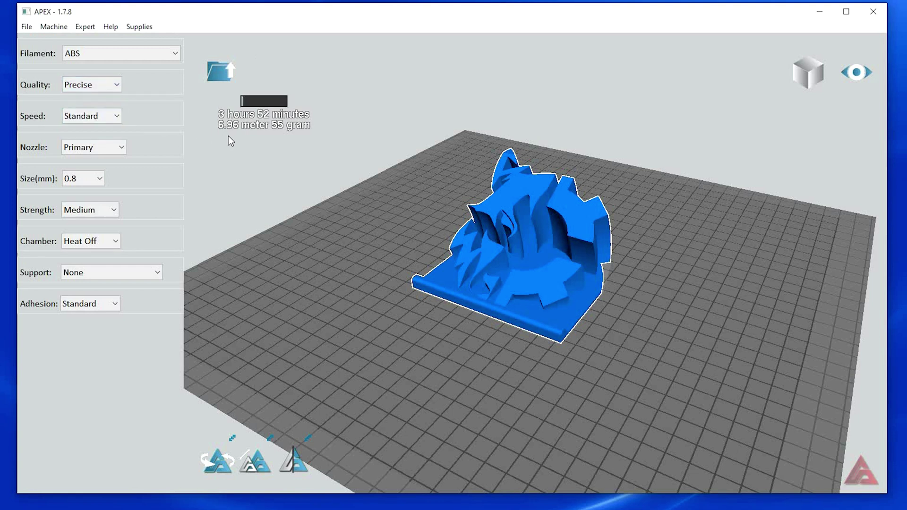
Select the Primary nozzle and set its size to 1.0 mm.
{"action": "left_click", "coordinate": [122, 146]}
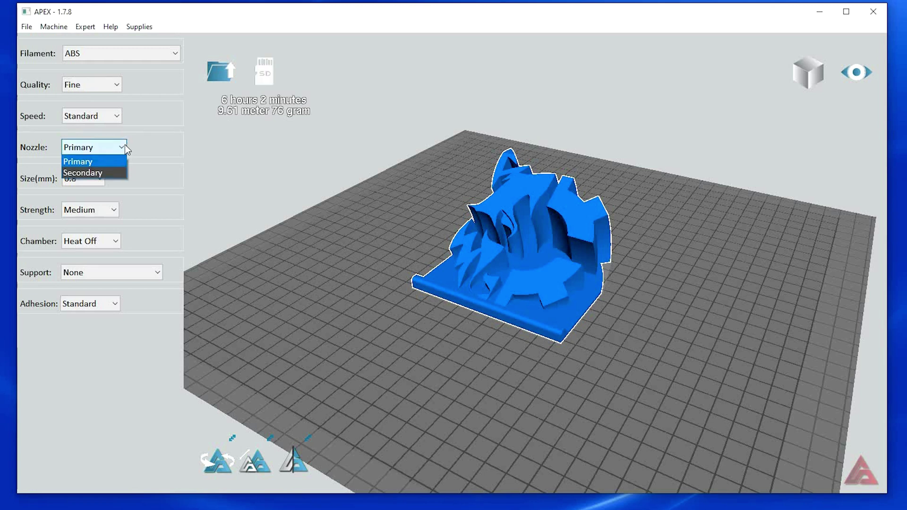
{"action": "left_click", "coordinate": [107, 163]}
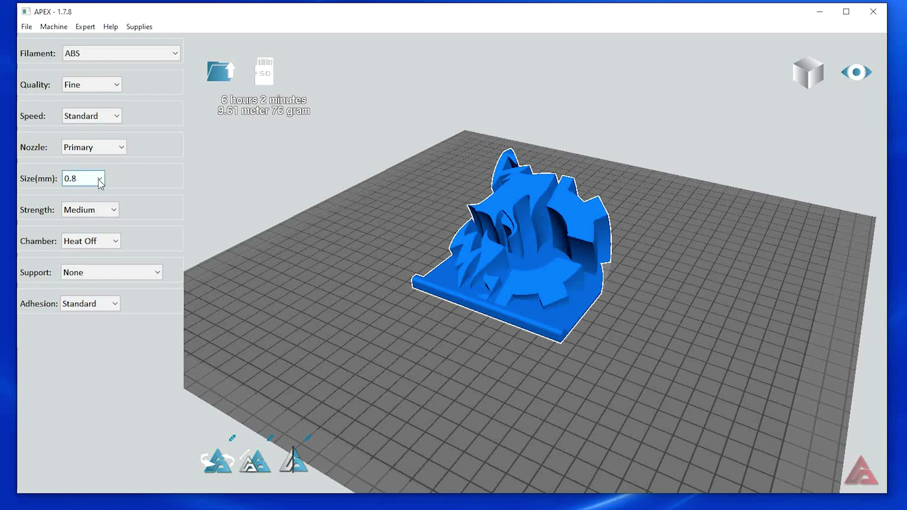
{"action": "left_click", "coordinate": [98, 180]}
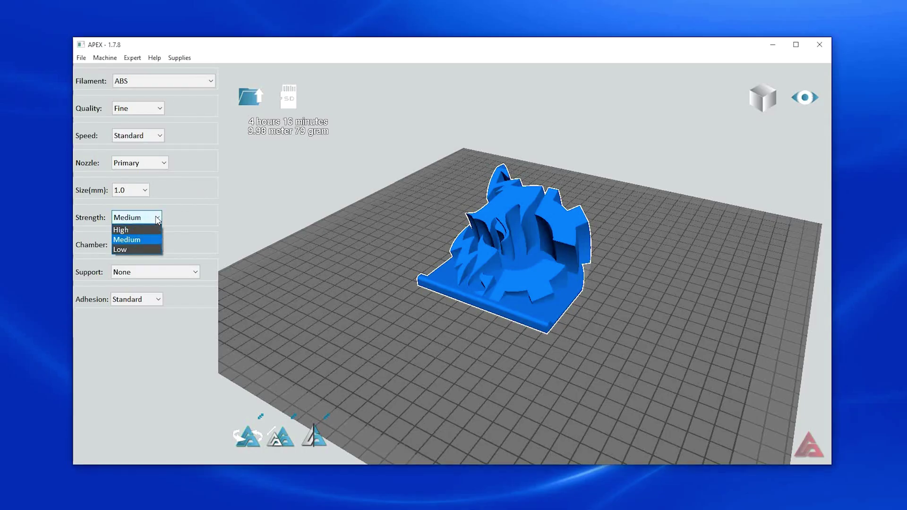
Try the High and Low print strengths to compare their estimates, and return the strength to Medium.
{"action": "left_click", "coordinate": [145, 230]}
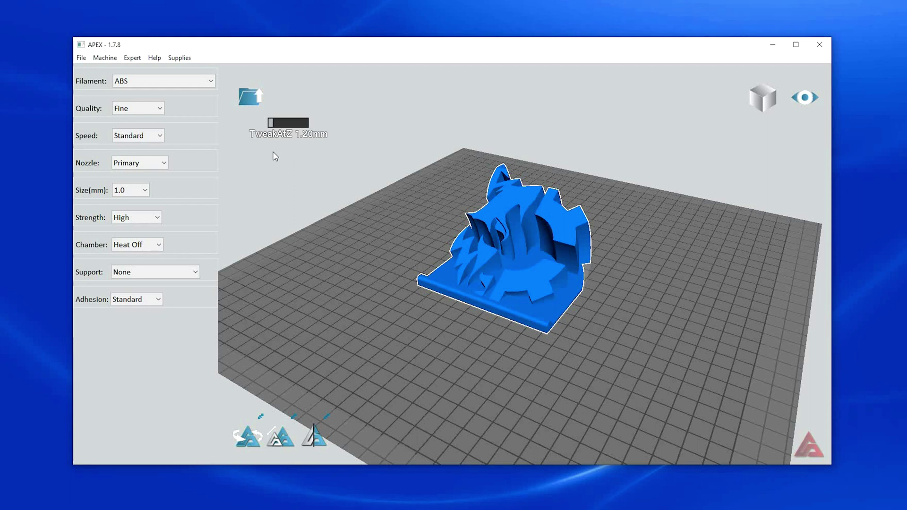
{"action": "left_click", "coordinate": [150, 219]}
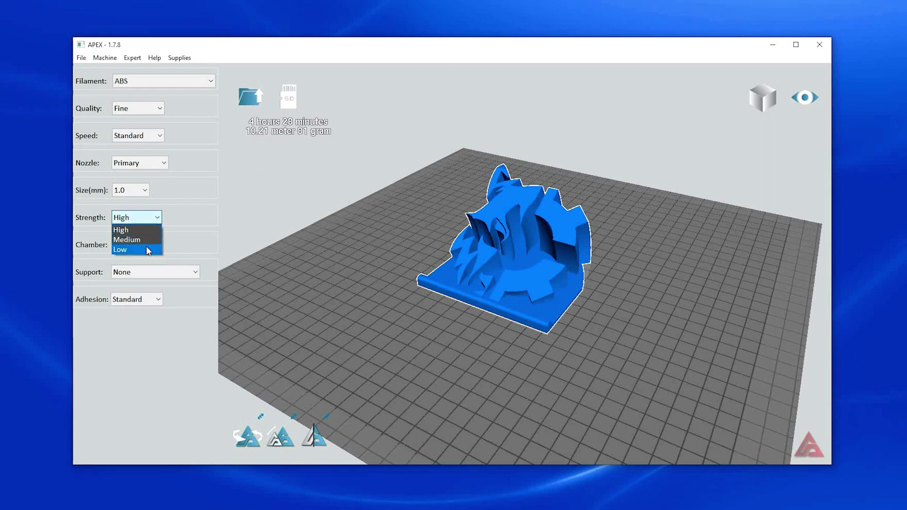
{"action": "left_click", "coordinate": [146, 247]}
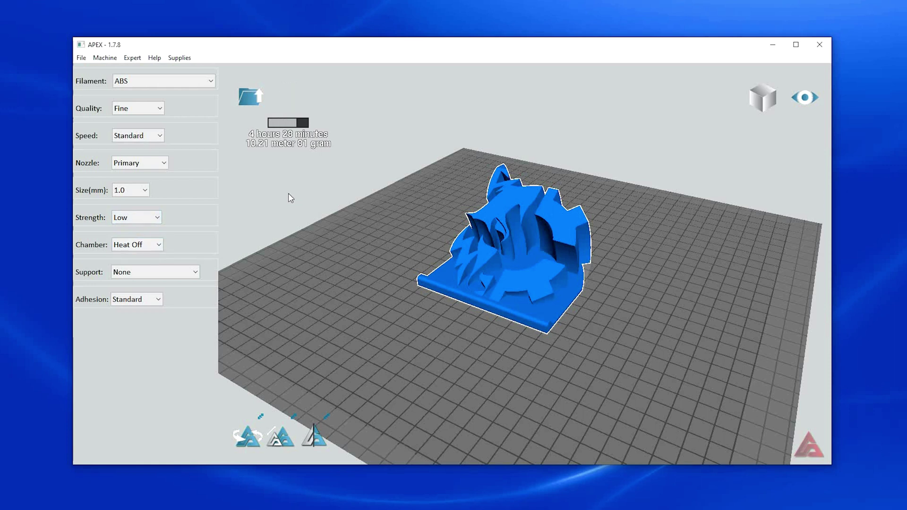
{"action": "key", "text": "Up"}
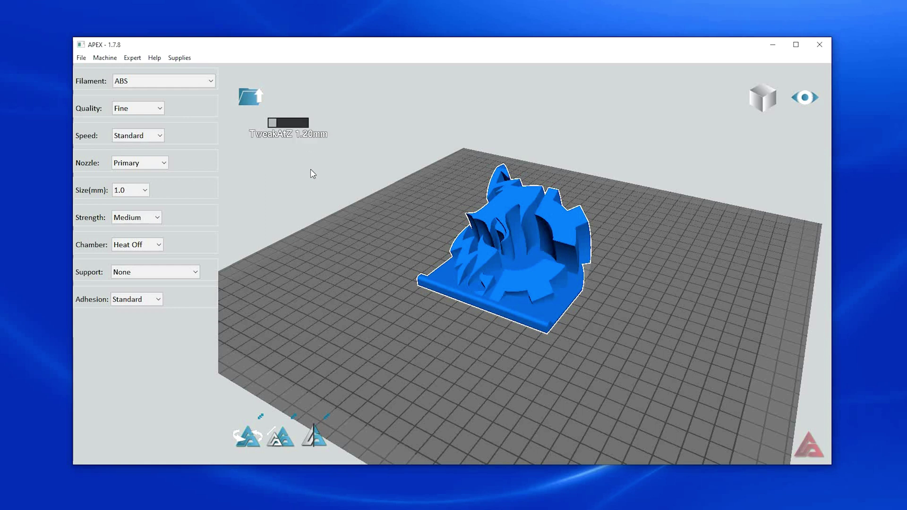
Set the print strength to Low and select Heat Off for the chamber.
{"action": "key", "text": "Down"}
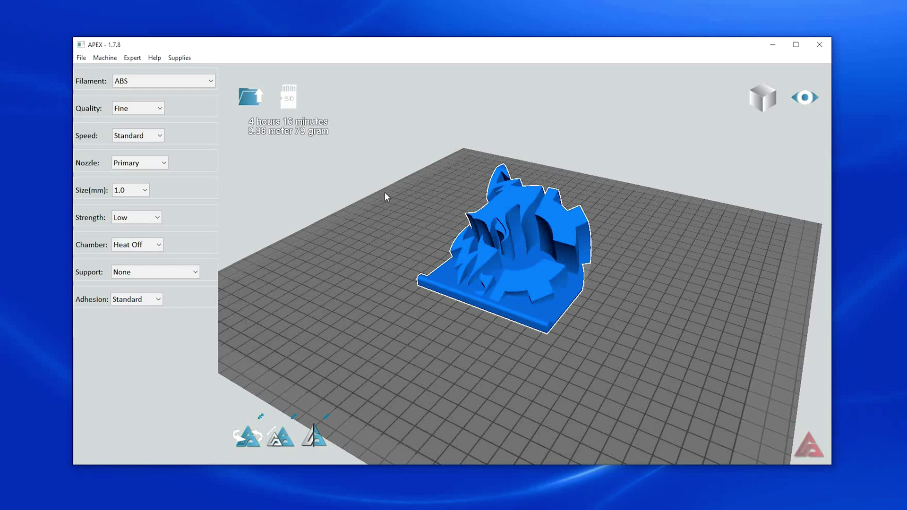
{"action": "left_click", "coordinate": [159, 245]}
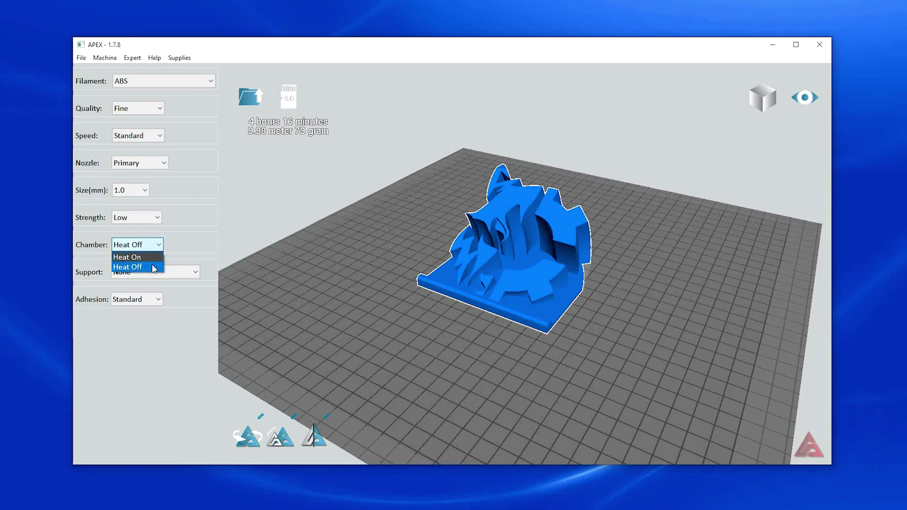
{"action": "left_click", "coordinate": [152, 266]}
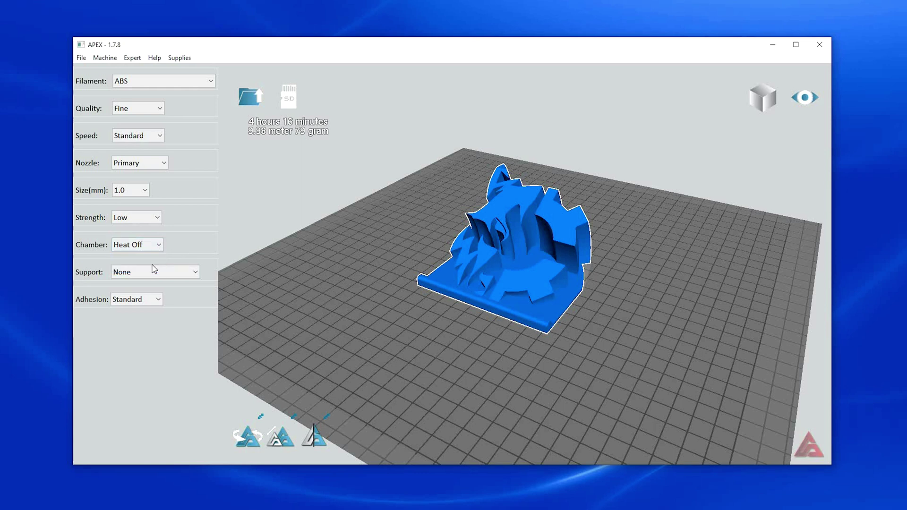
Select None for the support structure and Raft for the build plate adhesion.
{"action": "left_click", "coordinate": [197, 273]}
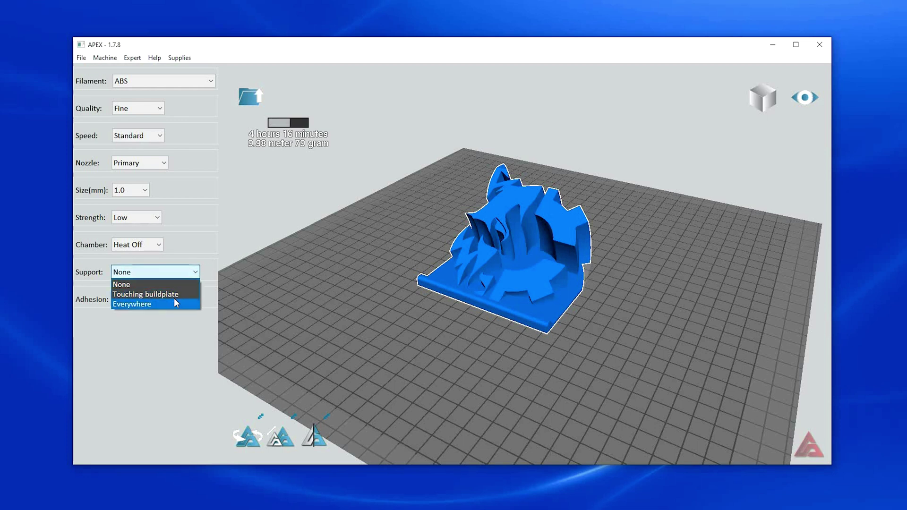
{"action": "left_click", "coordinate": [180, 283]}
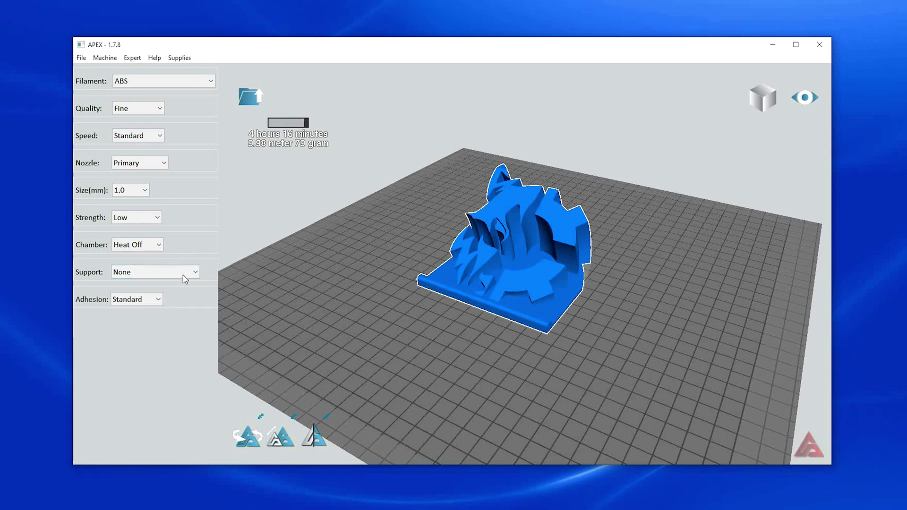
{"action": "left_click", "coordinate": [161, 300]}
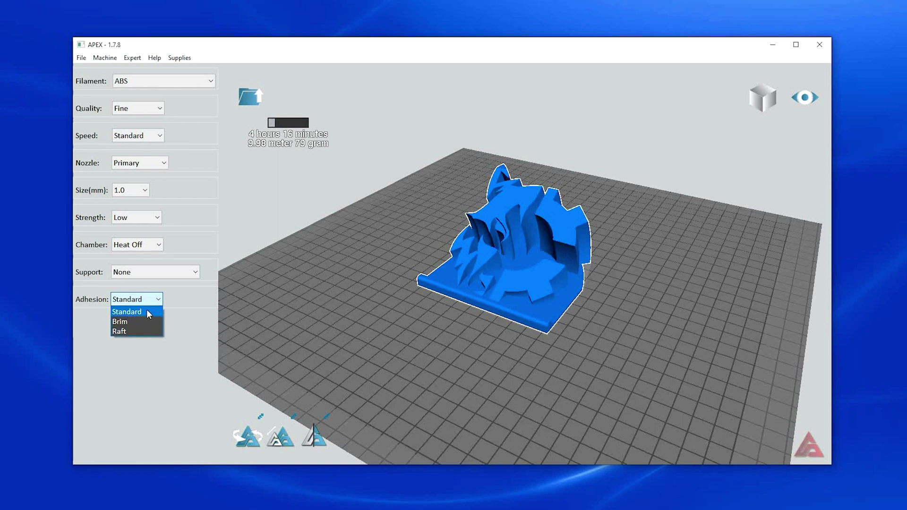
{"action": "left_click", "coordinate": [146, 310]}
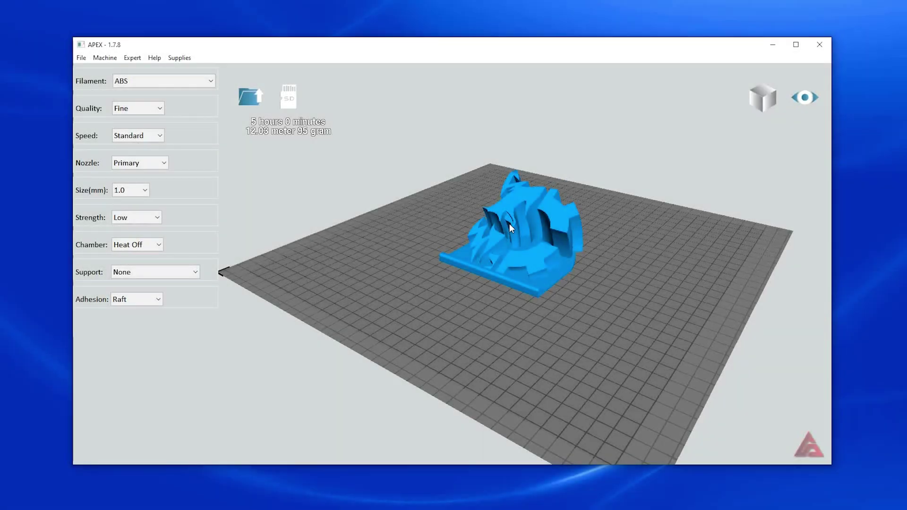
Remove the wolf-head model from the build plate and load LEFT VENT V6.EPW from the STL folder.
{"action": "left_click", "coordinate": [509, 223]}
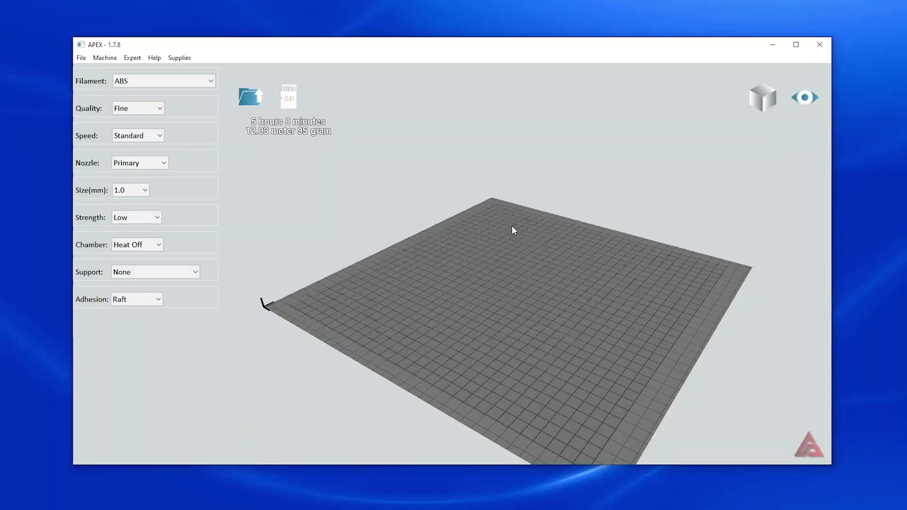
{"action": "left_click", "coordinate": [81, 57]}
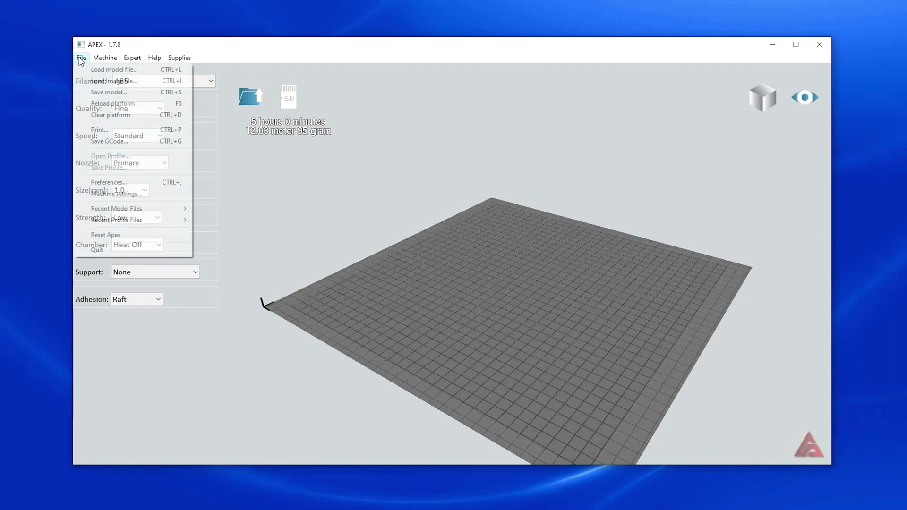
{"action": "left_click", "coordinate": [93, 71]}
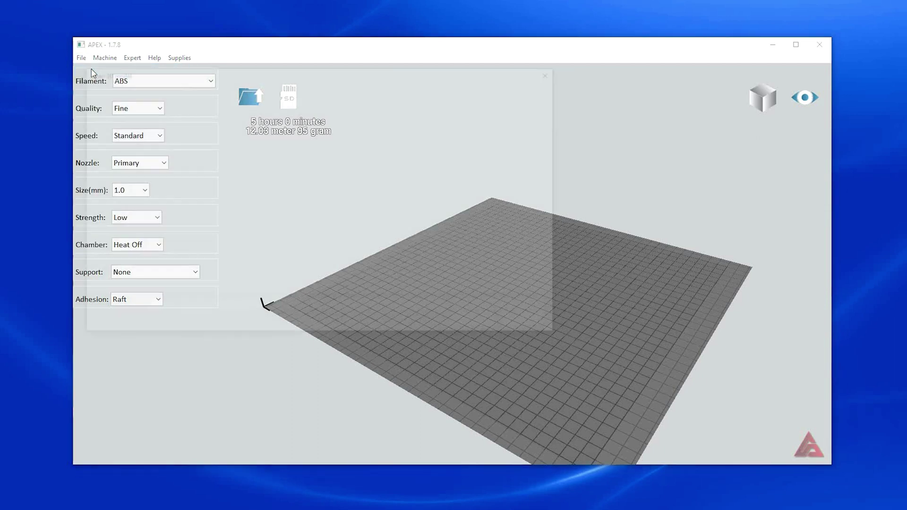
{"action": "left_click", "coordinate": [185, 139]}
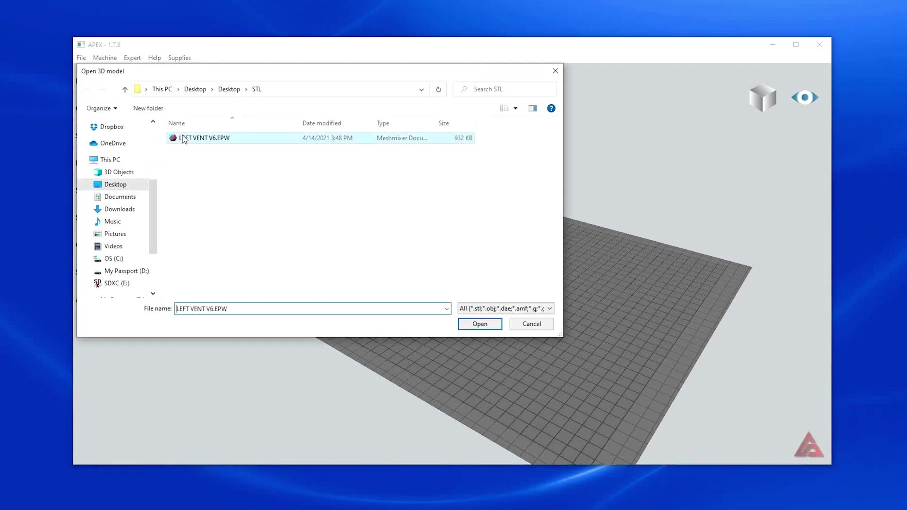
{"action": "left_click", "coordinate": [477, 328]}
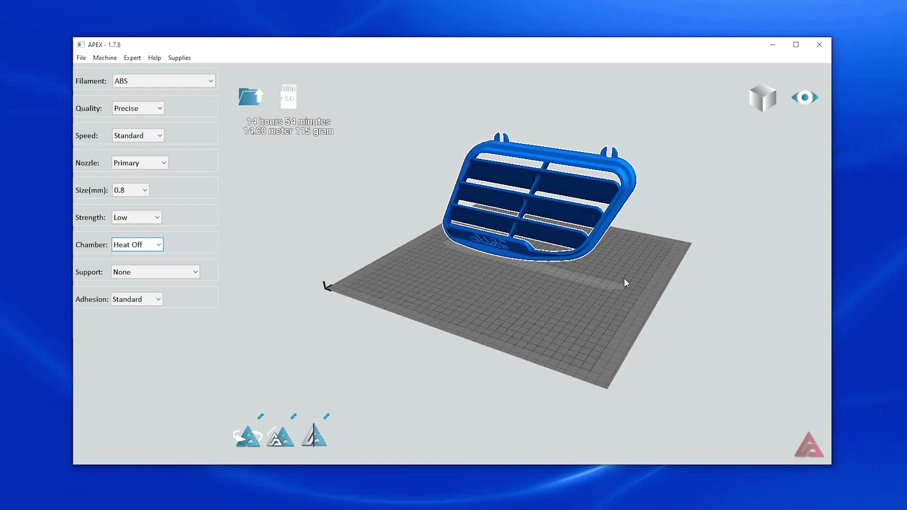
Rotate the upright vent model so that it lies flat on the build plate.
{"action": "left_click_drag", "start_coordinate": [625, 279], "coordinate": [580, 280]}
{"action": "scroll", "coordinate": [586, 283], "scroll_direction": "up", "scroll_amount": 6}
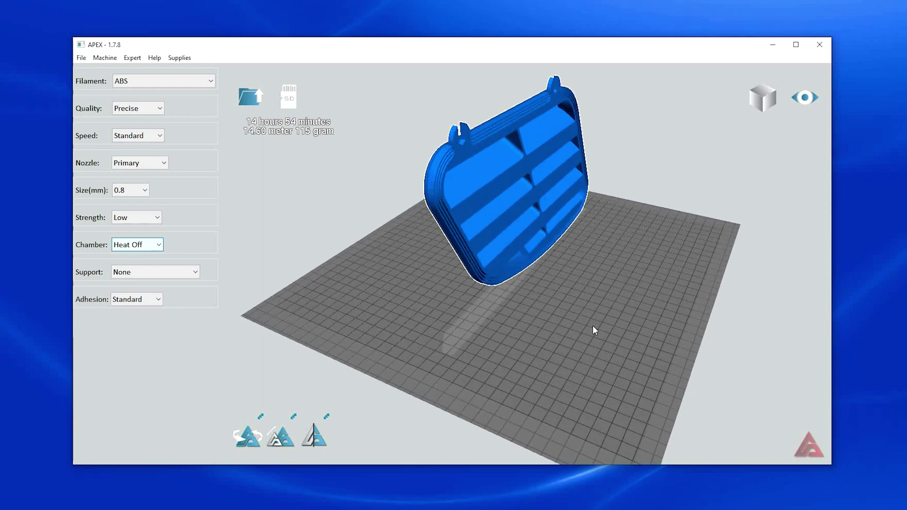
{"action": "left_click_drag", "start_coordinate": [574, 341], "coordinate": [610, 249]}
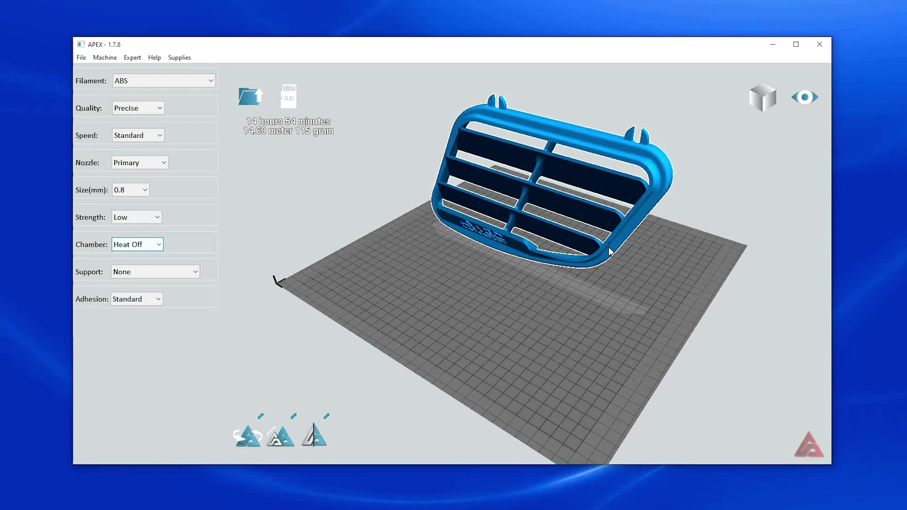
{"action": "scroll", "coordinate": [610, 250], "scroll_direction": "down", "scroll_amount": 3}
{"action": "scroll", "coordinate": [603, 340], "scroll_direction": "up", "scroll_amount": 3}
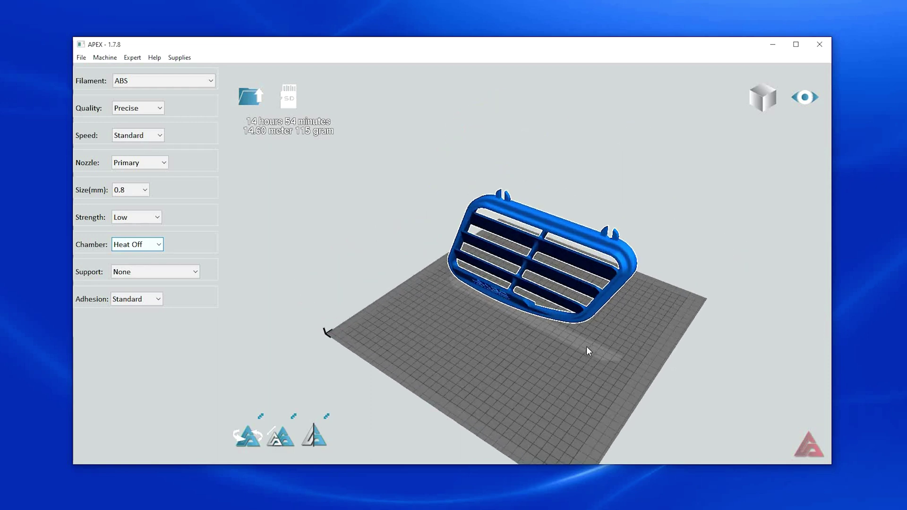
{"action": "left_click", "coordinate": [248, 435]}
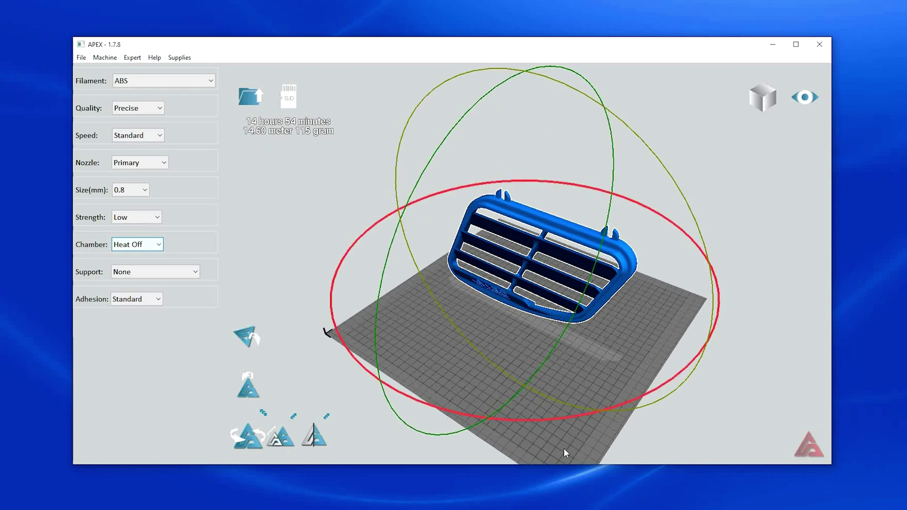
{"action": "left_click_drag", "start_coordinate": [557, 449], "coordinate": [346, 279]}
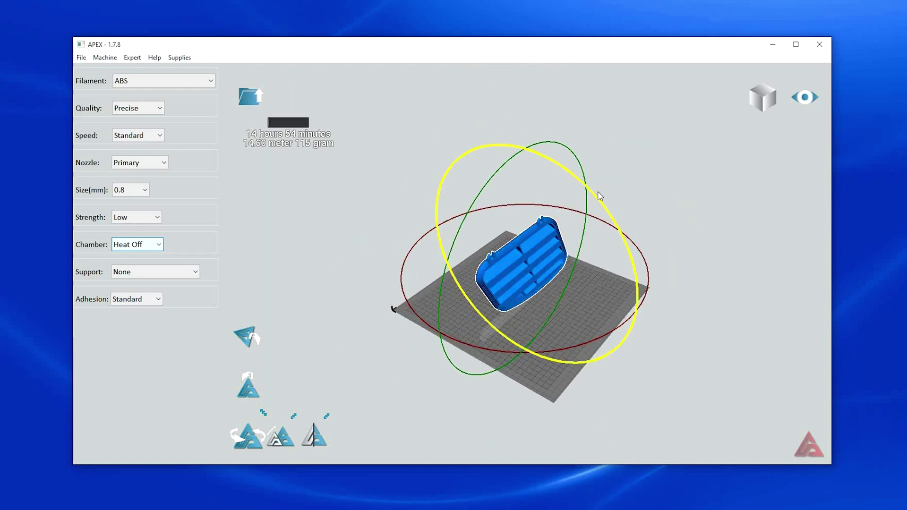
{"action": "left_click_drag", "start_coordinate": [609, 226], "coordinate": [597, 347]}
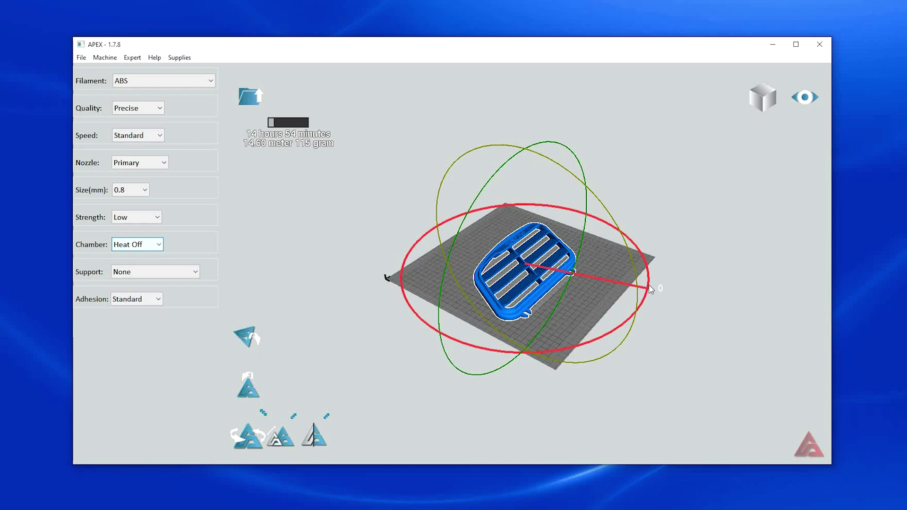
{"action": "mouse_move", "coordinate": [651, 289]}
{"action": "left_mouse_down"}
{"action": "mouse_move", "coordinate": [644, 307]}
{"action": "mouse_move", "coordinate": [655, 294]}
{"action": "left_mouse_up"}
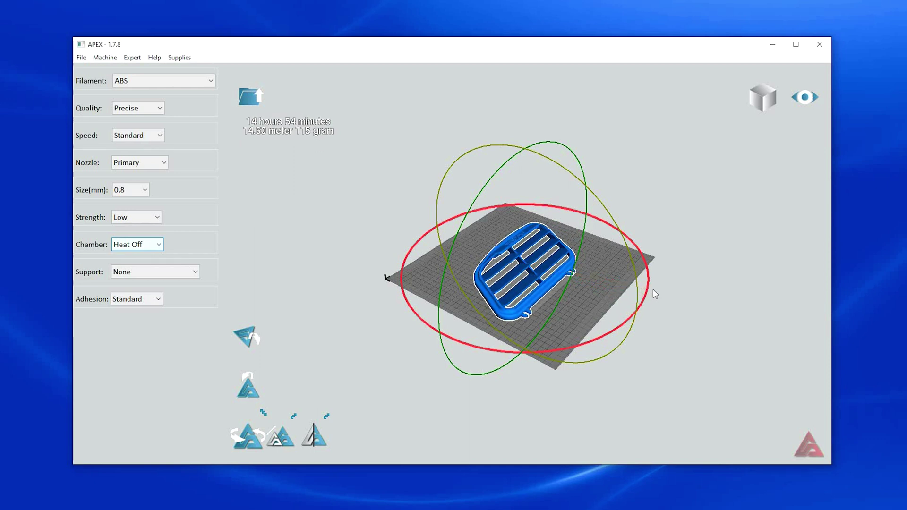
{"action": "left_click", "coordinate": [700, 296]}
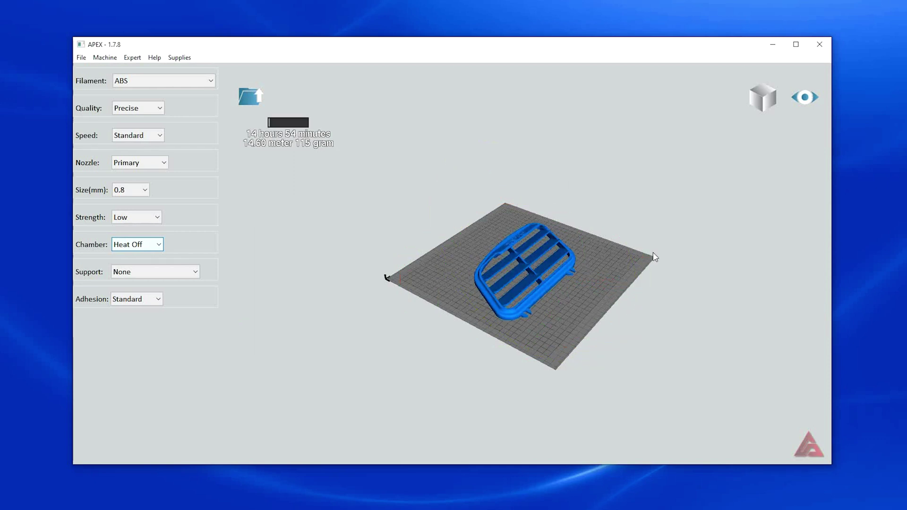
Set the X scale of the vent model to 1.1.
{"action": "left_click", "coordinate": [538, 279]}
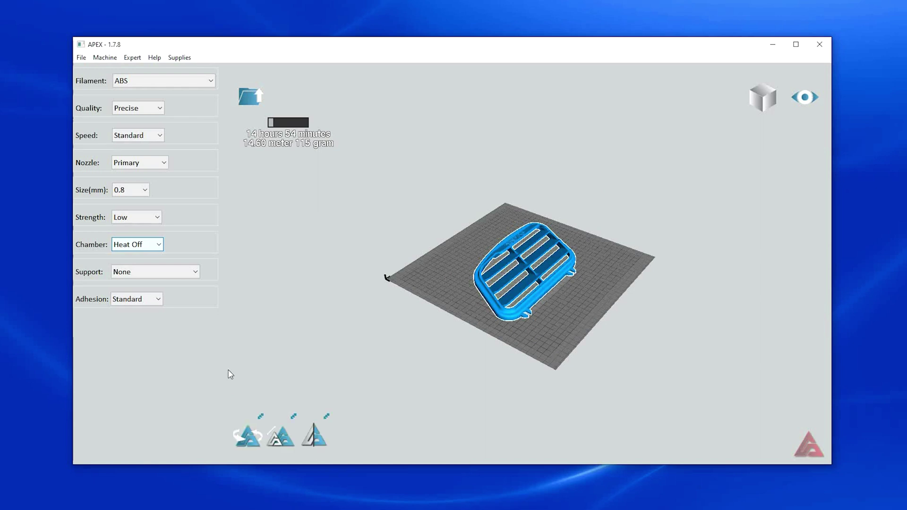
{"action": "left_click", "coordinate": [281, 441]}
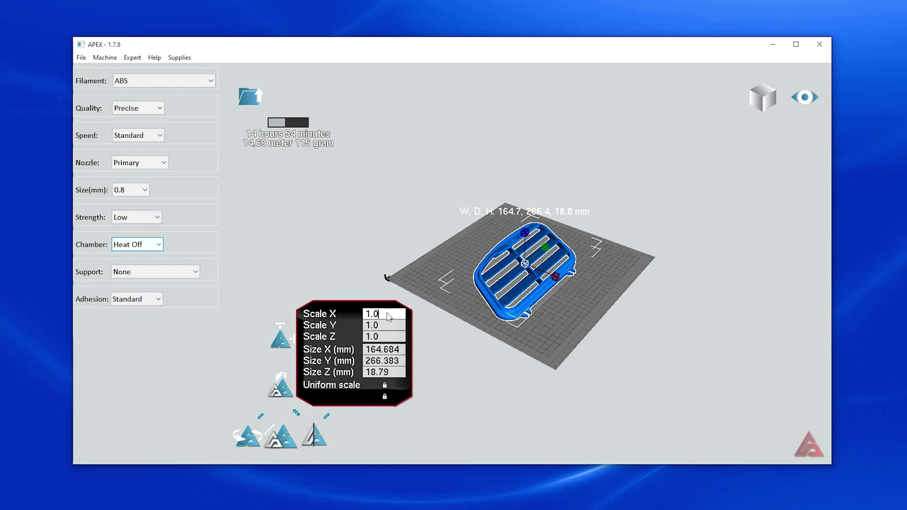
{"action": "key", "text": "BackSpace"}
{"action": "type", "text": "1"}
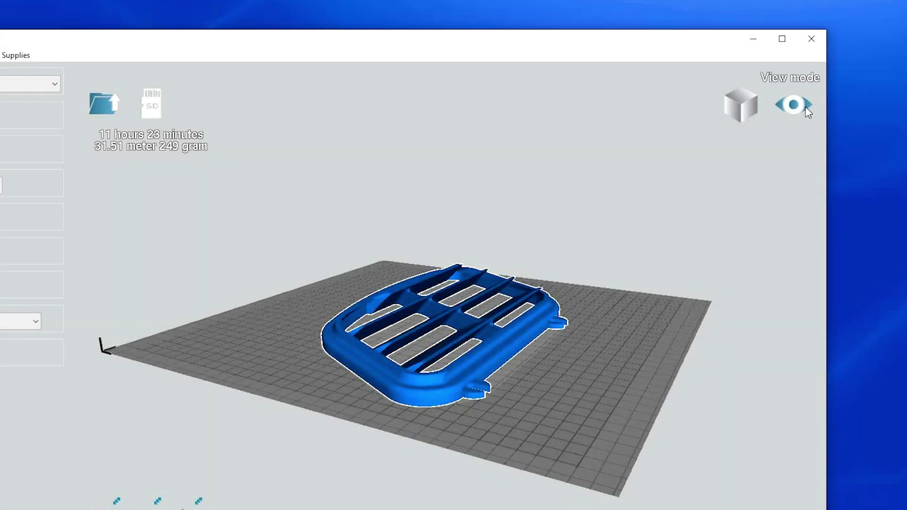
Switch the model to the Layers view and examine its toolpath from the top layer down and back up.
{"action": "left_click", "coordinate": [803, 104]}
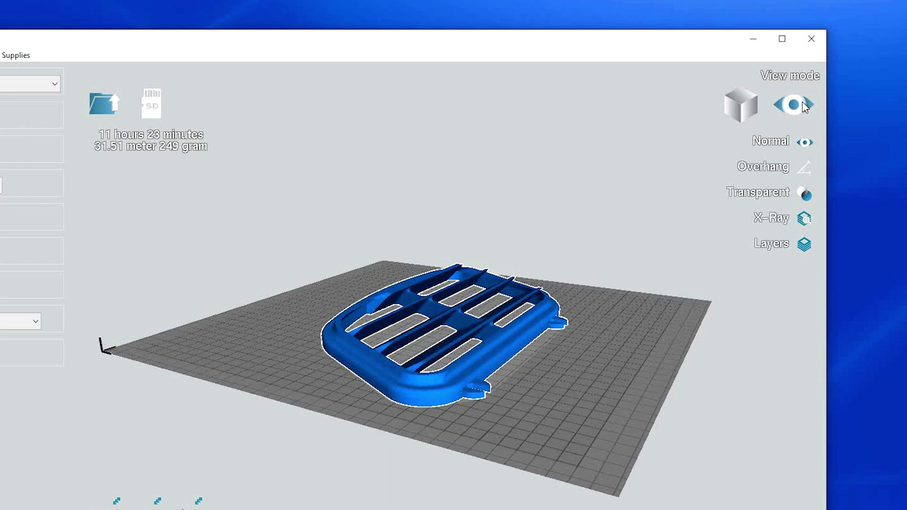
{"action": "left_click", "coordinate": [804, 245]}
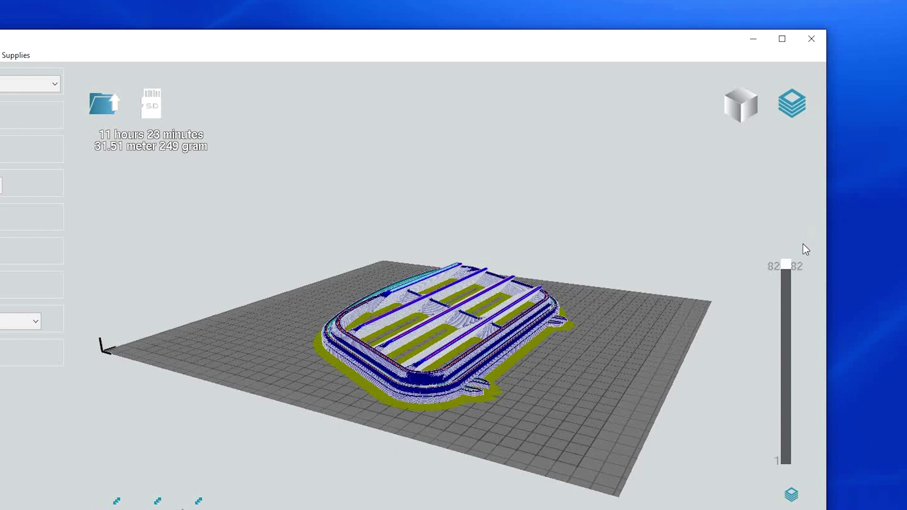
{"action": "left_click_drag", "start_coordinate": [784, 267], "coordinate": [793, 392]}
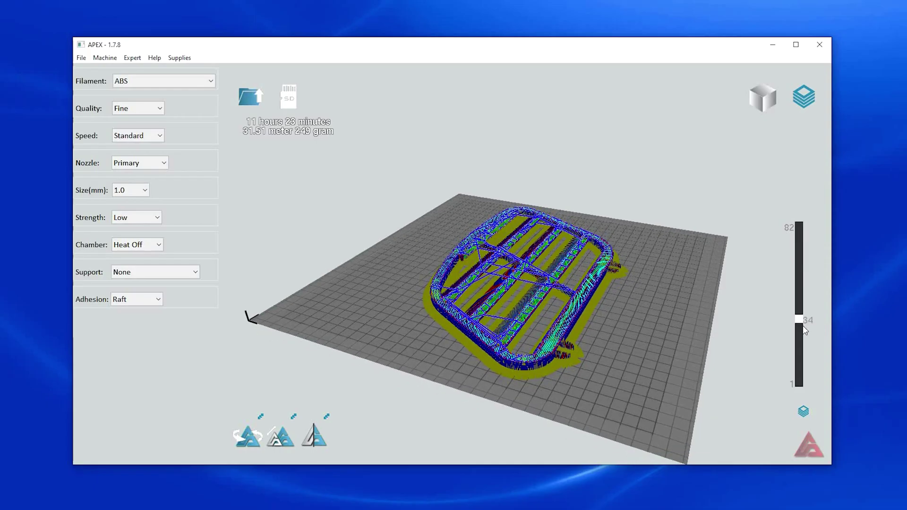
{"action": "left_click_drag", "start_coordinate": [805, 330], "coordinate": [794, 224]}
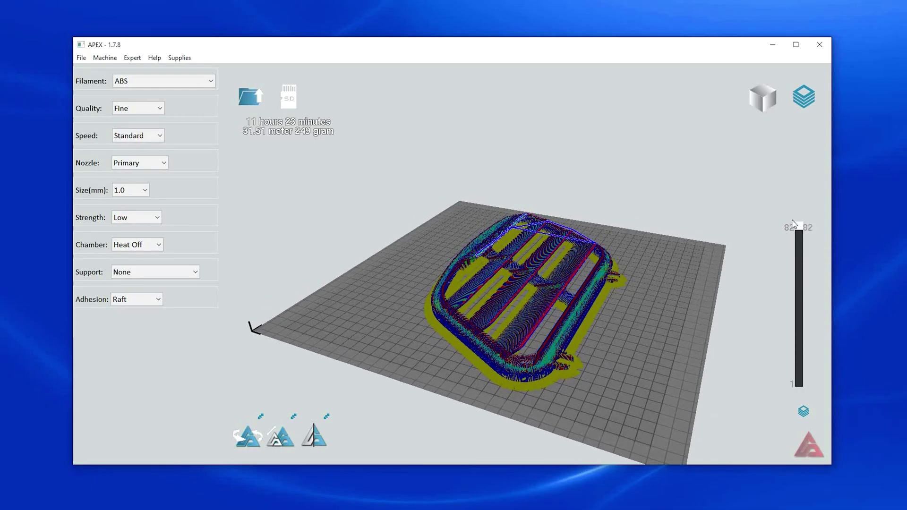
{"action": "left_click_drag", "start_coordinate": [660, 366], "coordinate": [682, 377]}
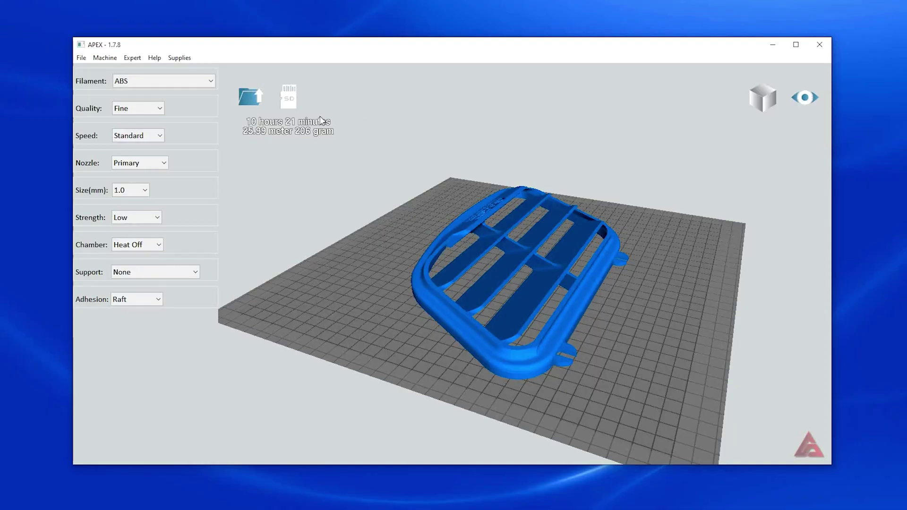
Save the vent's G-code toolpath in the GCODE folder on USB Drive (F:) under the suggested file name.
{"action": "left_click", "coordinate": [80, 58]}
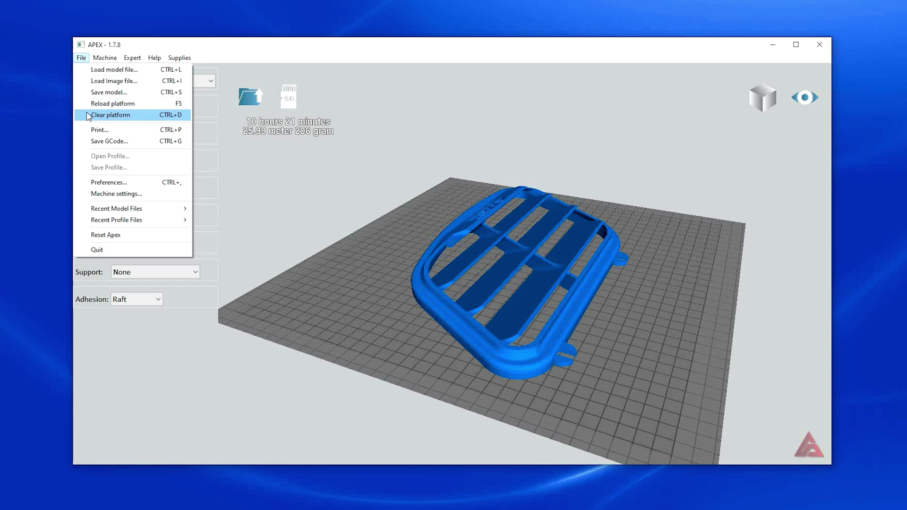
{"action": "left_click", "coordinate": [95, 142]}
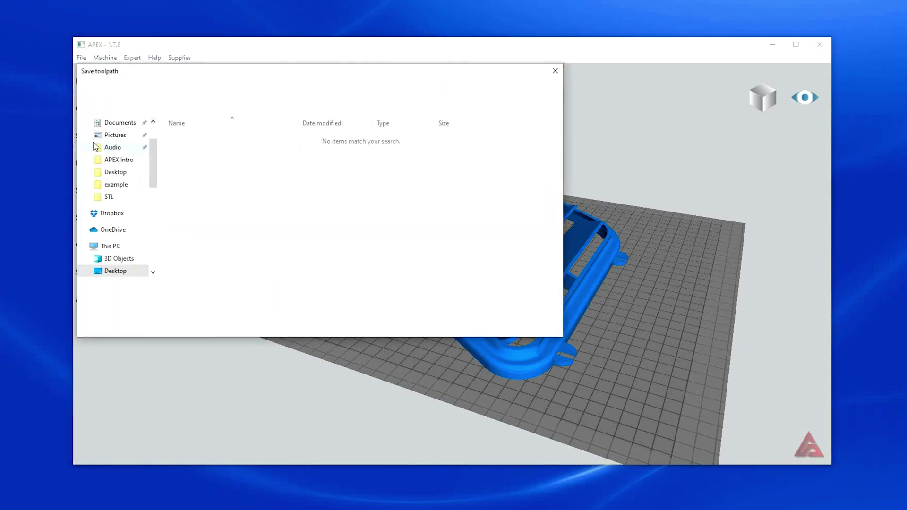
{"action": "scroll", "coordinate": [105, 249], "scroll_direction": "down", "scroll_amount": 2}
{"action": "scroll", "coordinate": [104, 249], "scroll_direction": "down", "scroll_amount": 1}
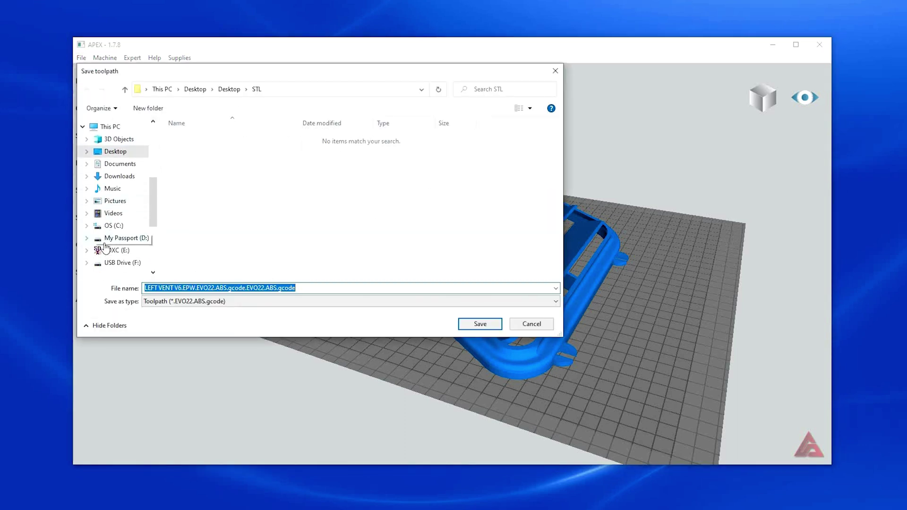
{"action": "left_click", "coordinate": [115, 264]}
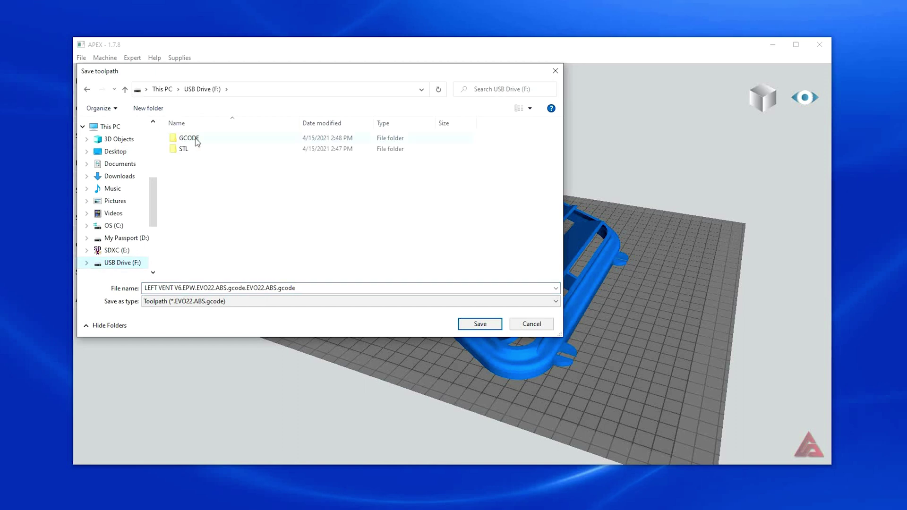
{"action": "double_click", "coordinate": [198, 141]}
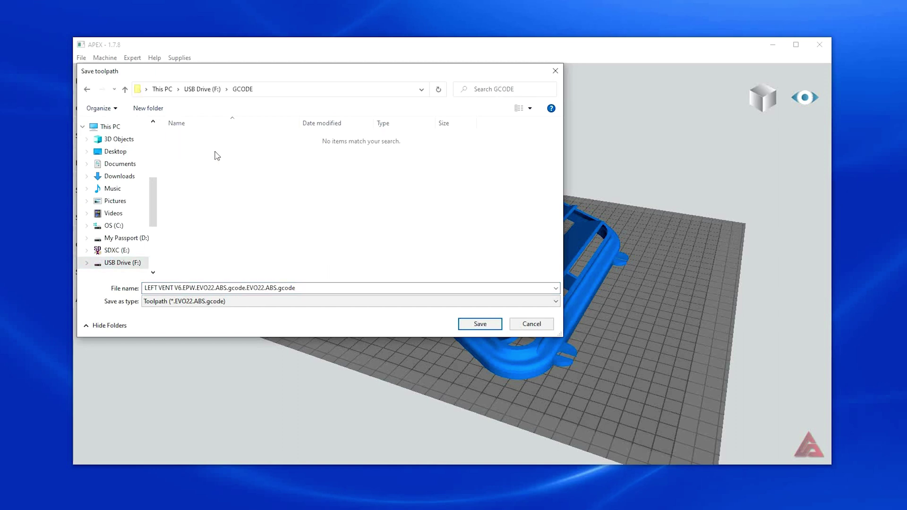
{"action": "left_click", "coordinate": [477, 324]}
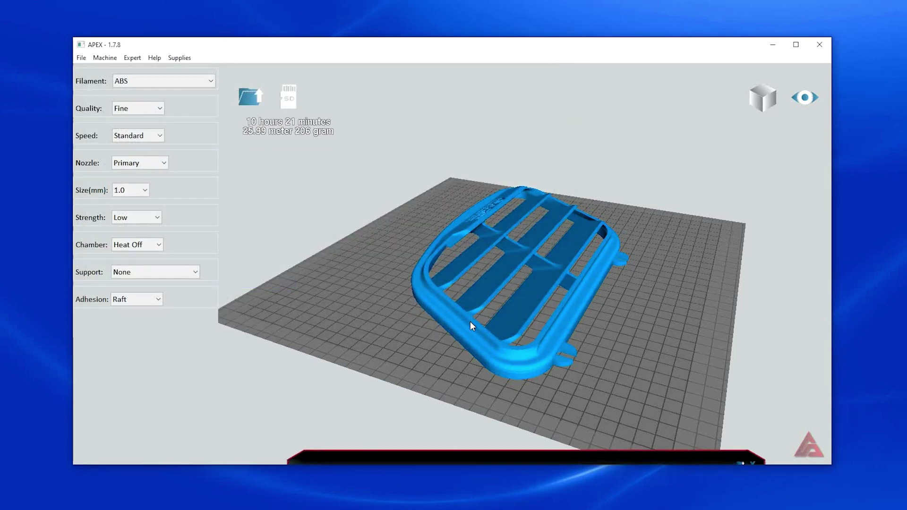